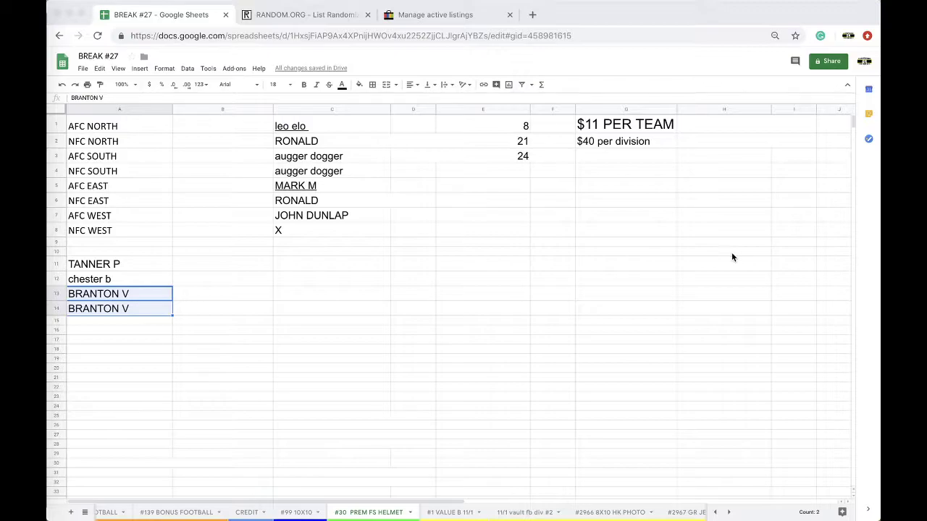
# Step: Select the eight participant names in C1:C8 of the break sheet
pyautogui.click(316, 223)
pyautogui.click(306, 232)
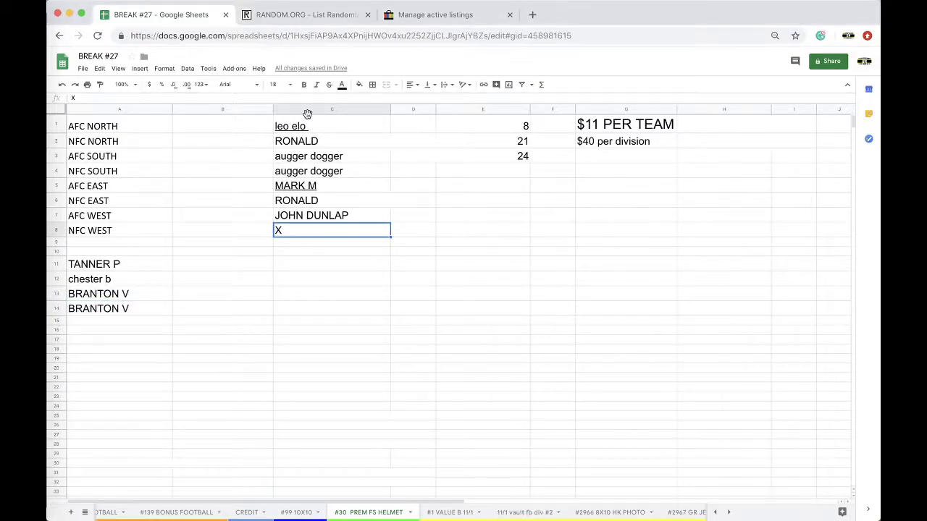
pyautogui.moveTo(307, 125); pyautogui.dragTo(313, 230)
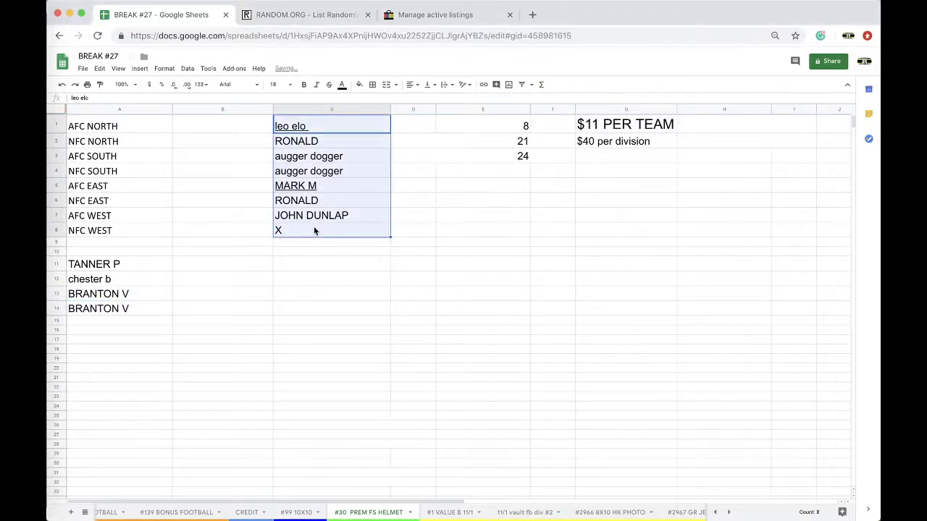
# Step: Copy the eight names and paste them into a freshly reloaded RANDOM.ORG List Randomizer
pyautogui.hotkey('ctrl', 'c')
pyautogui.click(305, 14)
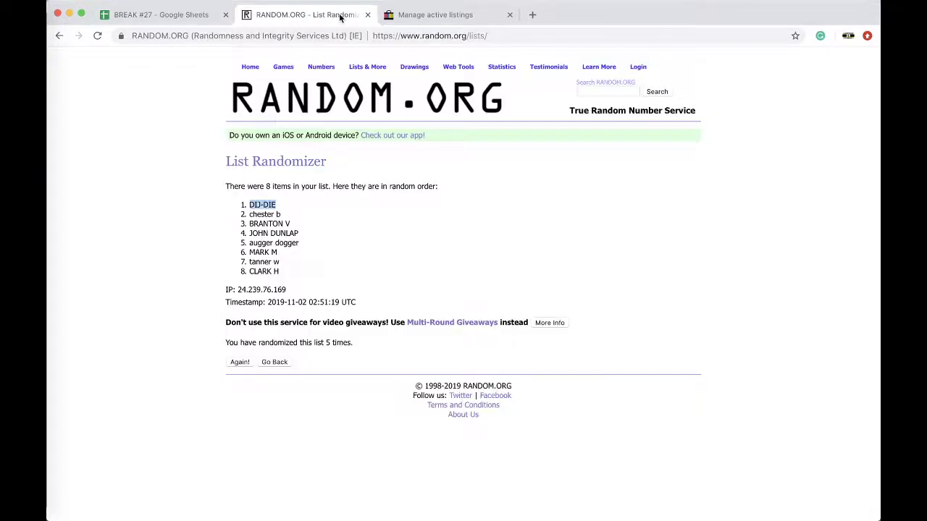
pyautogui.click(422, 35)
pyautogui.press('Return')
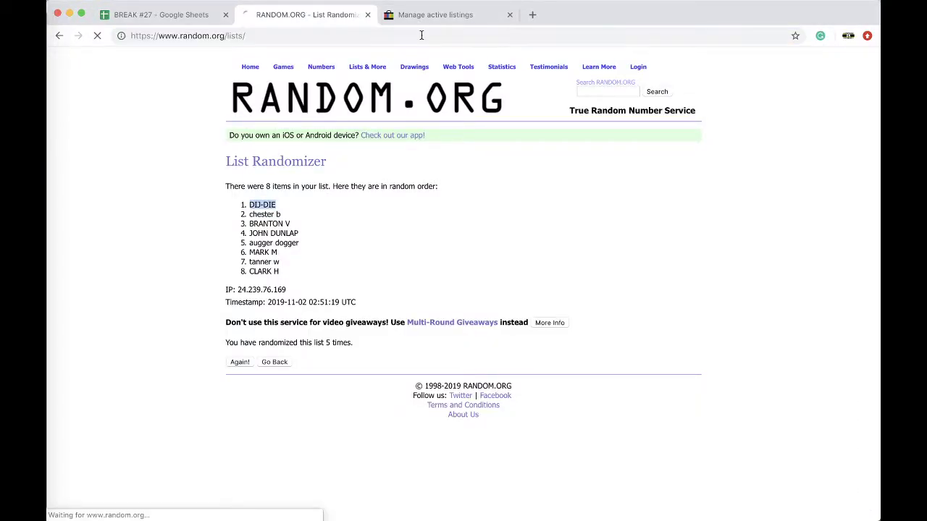
pyautogui.click(295, 344)
pyautogui.hotkey('ctrl', 'v')
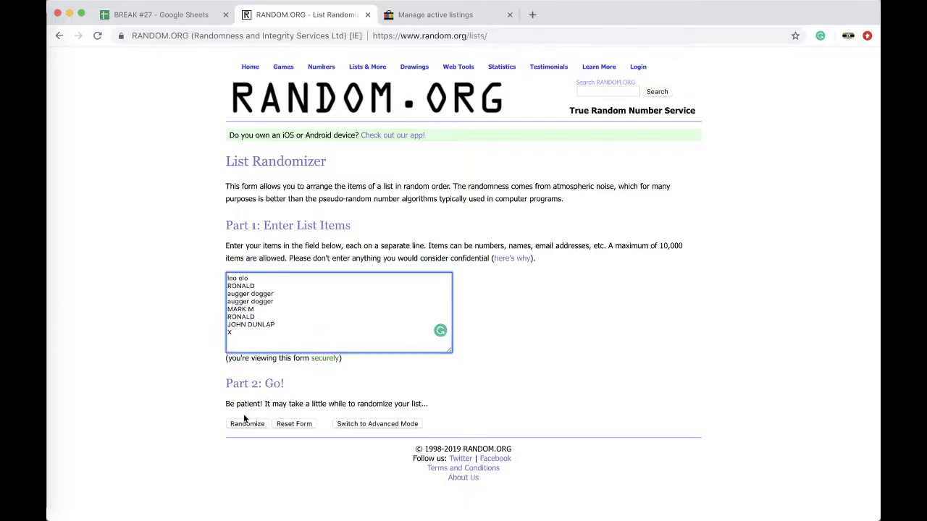
# Step: Randomize the list five times and select the final shuffled order
pyautogui.click(246, 424)
pyautogui.click(240, 342)
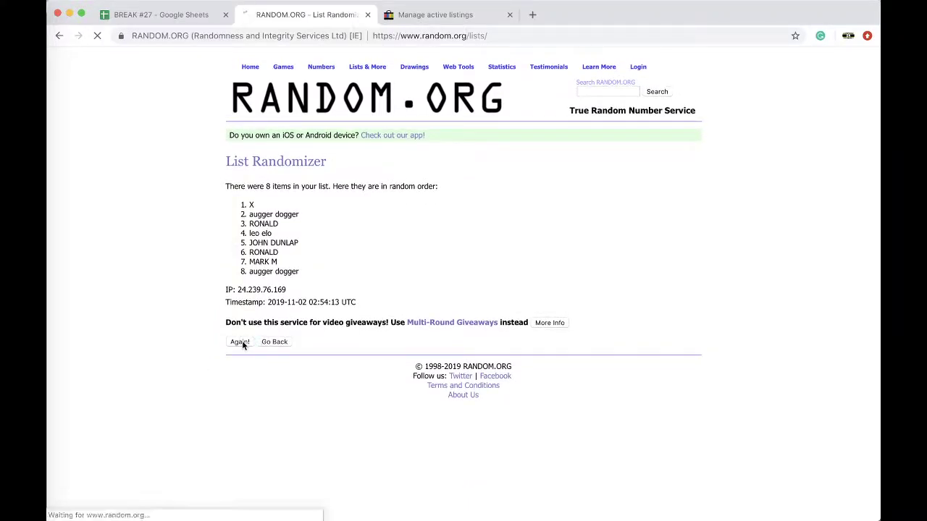
pyautogui.click(234, 361)
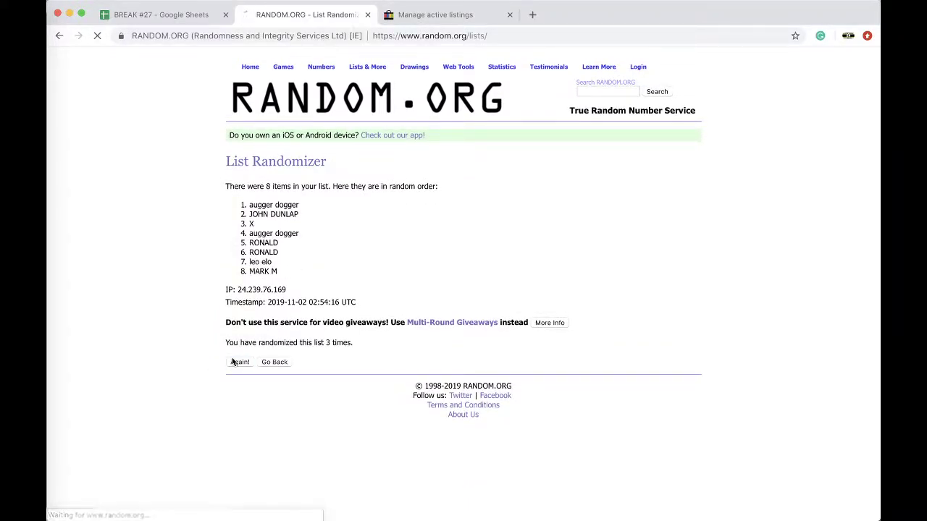
pyautogui.click(235, 362)
pyautogui.click(235, 362)
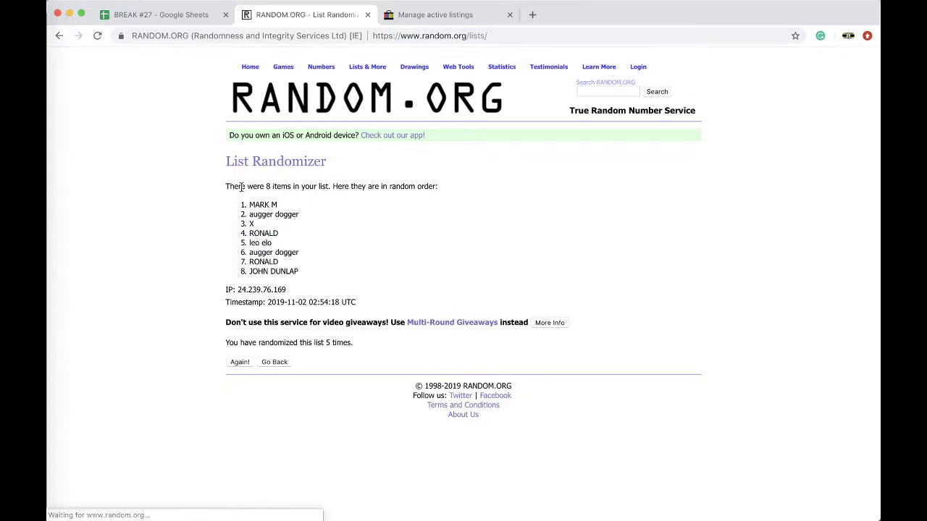
pyautogui.moveTo(248, 204); pyautogui.dragTo(312, 272)
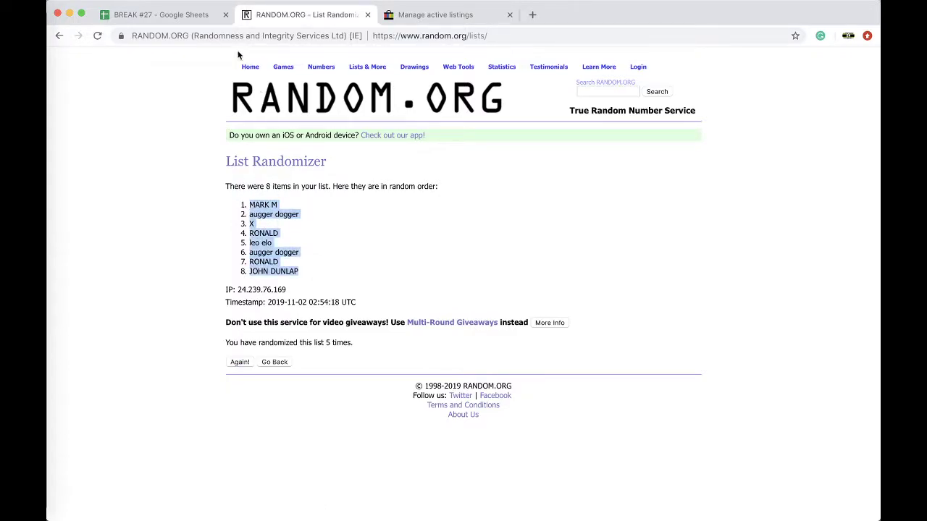
# Step: Paste the shuffled names into B1:B8 of BREAK #27 and set them to font size 18
pyautogui.click(166, 14)
pyautogui.click(258, 126)
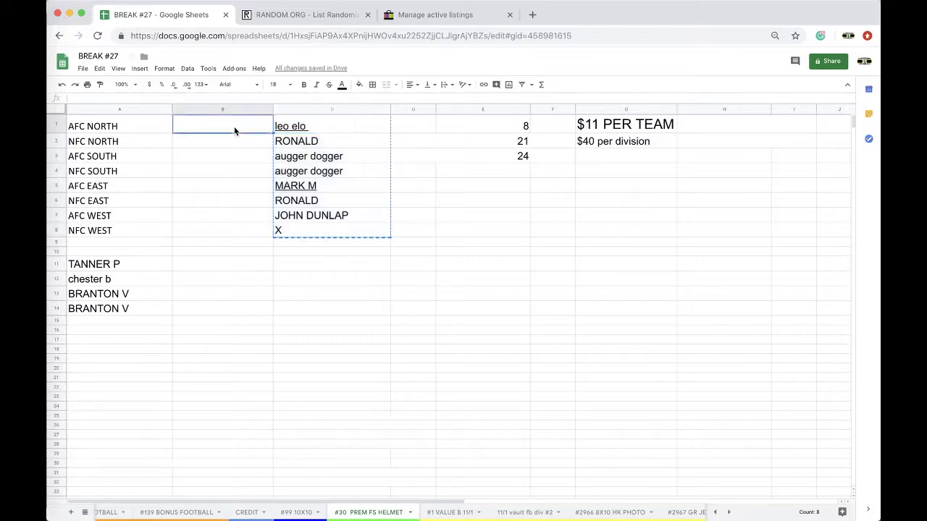
pyautogui.press('super+v')
pyautogui.click(279, 84)
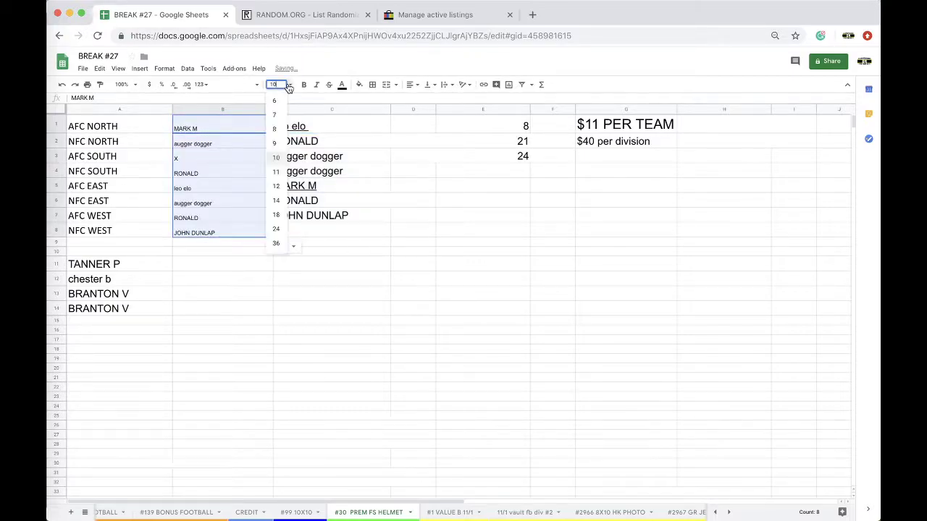
pyautogui.click(278, 215)
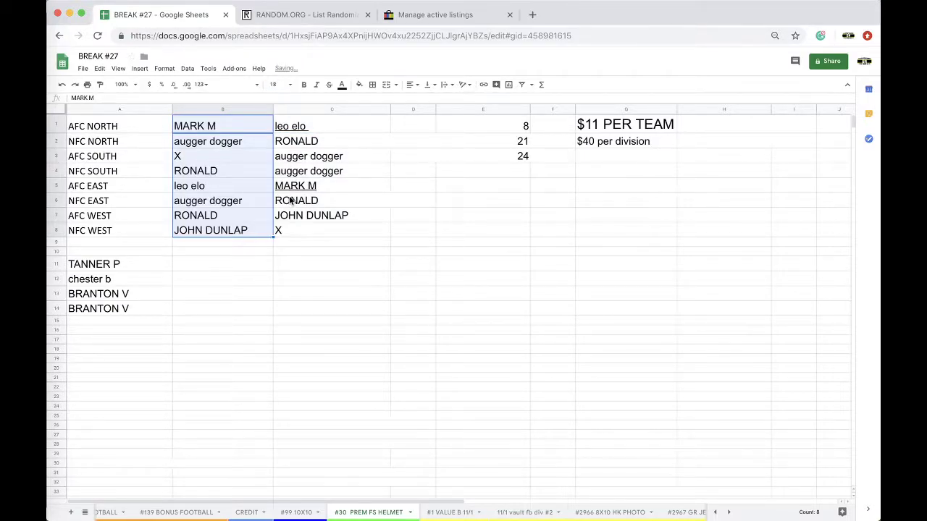
pyautogui.click(214, 160)
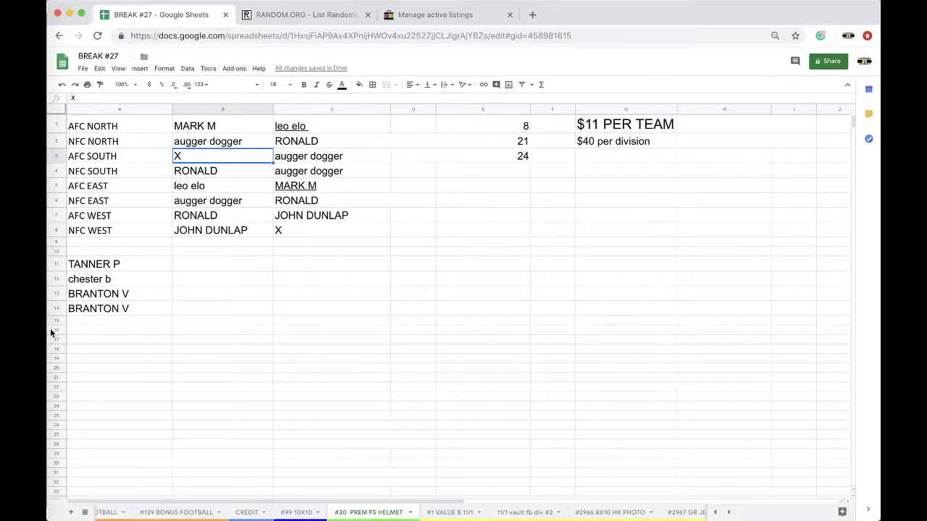
# Step: Enter HOUSTON in B11 and TENNESSE in B12 beside the bonus participants
pyautogui.click(197, 274)
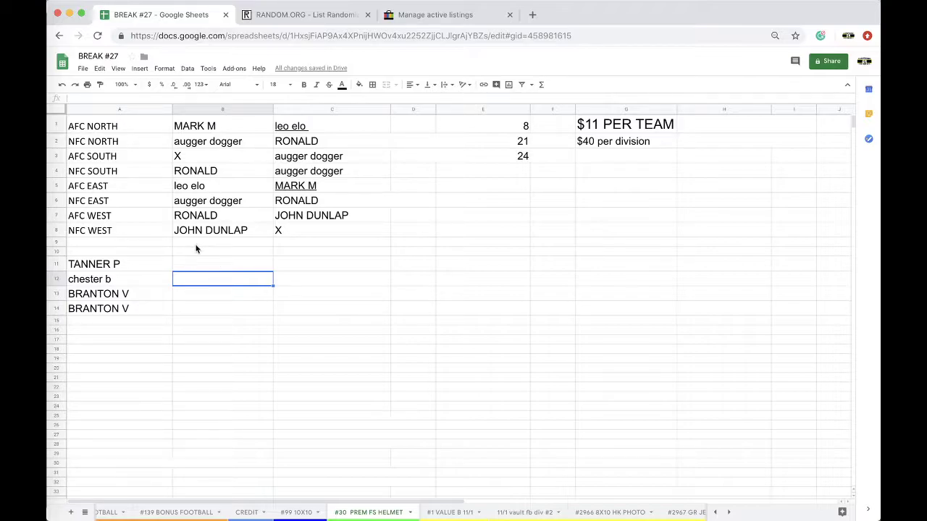
pyautogui.click(187, 263)
pyautogui.write('hous')
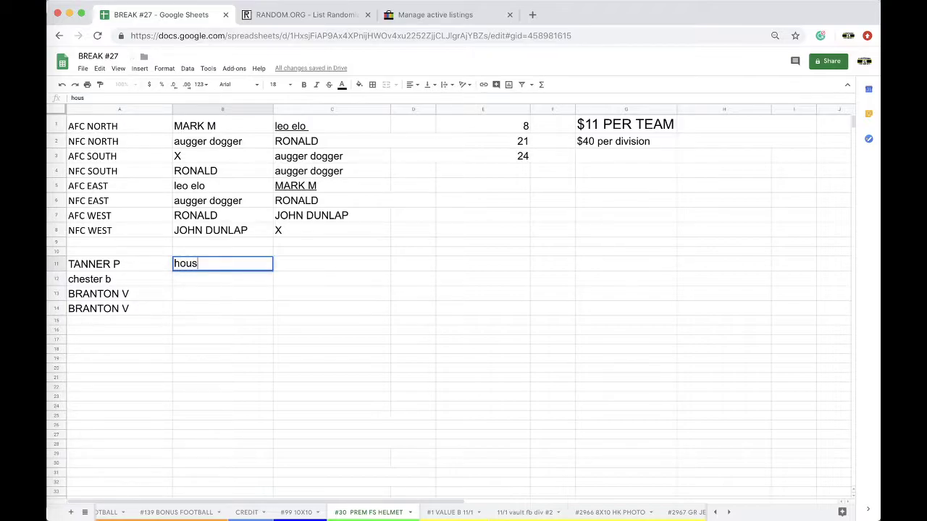
pyautogui.press('BackSpace')
pyautogui.press('BackSpace')
pyautogui.press('BackSpace')
pyautogui.press('BackSpace')
pyautogui.write('HOUSTON')
pyautogui.press('Return')
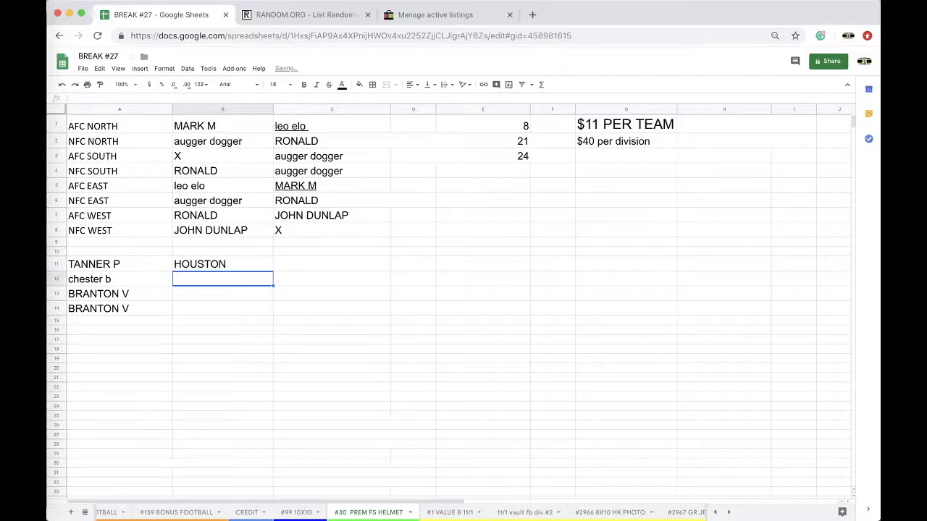
pyautogui.write('TENNESSE')
pyautogui.press('Return')
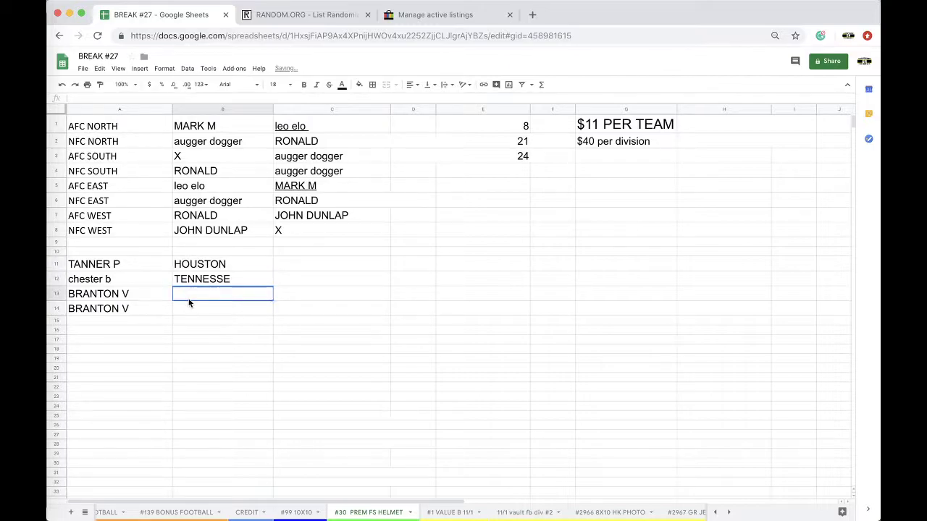
# Step: Move TENNESSE to B14 and HOUSTON to B12
pyautogui.click(207, 279)
pyautogui.press('BackSpace')
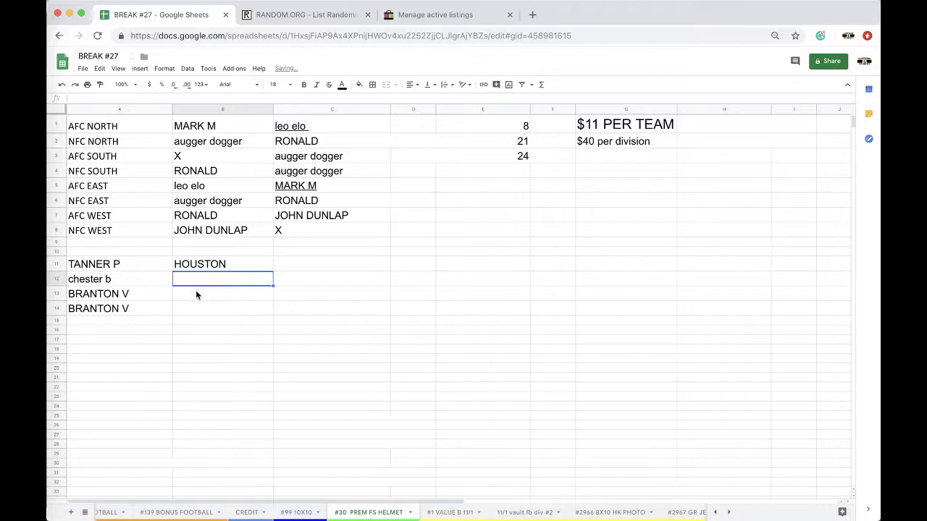
pyautogui.click(188, 309)
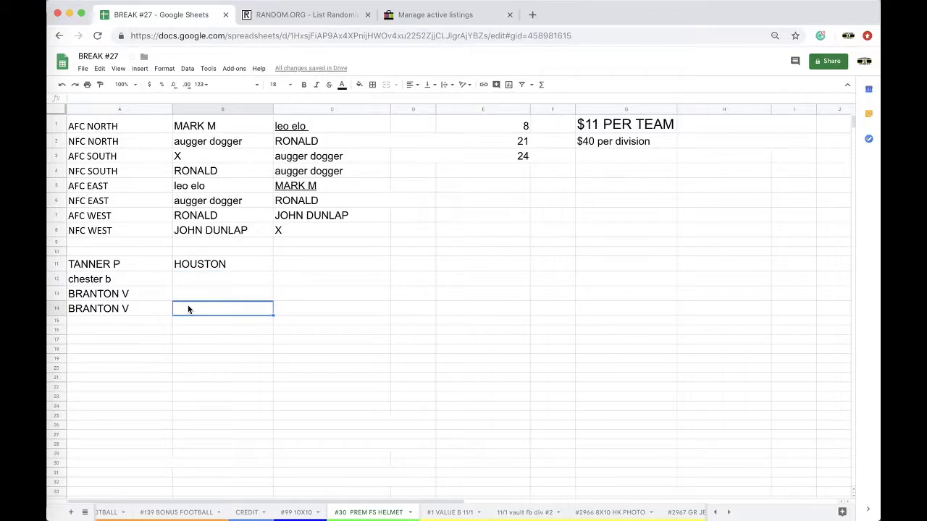
pyautogui.hotkey('ctrl', 'v')
pyautogui.click(206, 270)
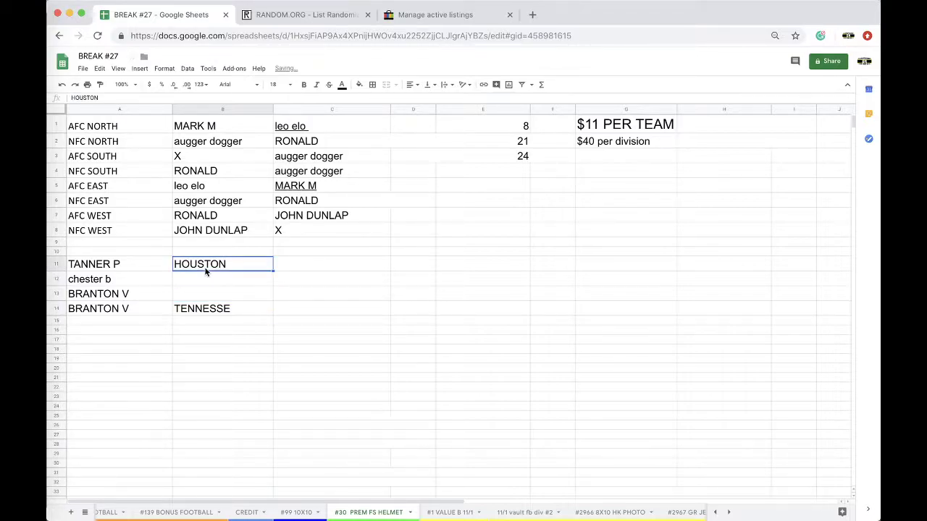
pyautogui.press('BackSpace')
pyautogui.click(204, 279)
pyautogui.hotkey('ctrl', 'v')
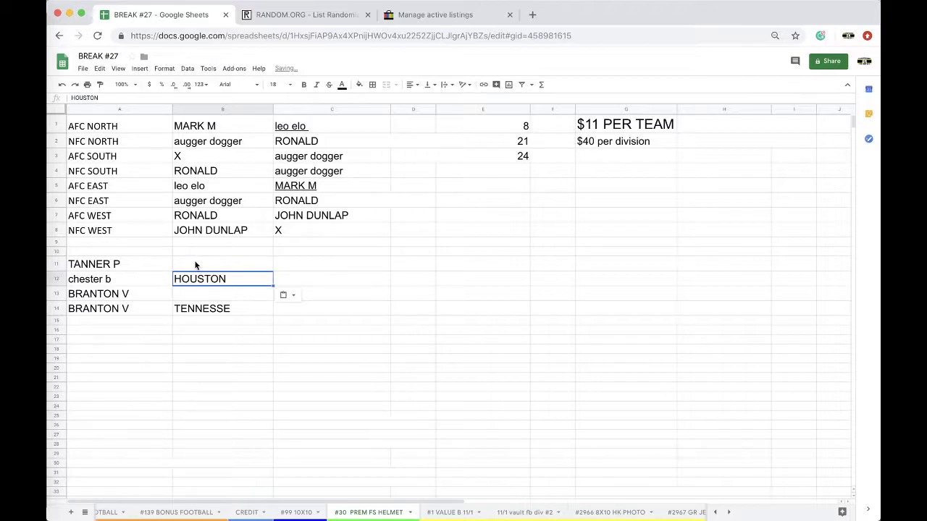
pyautogui.click(195, 266)
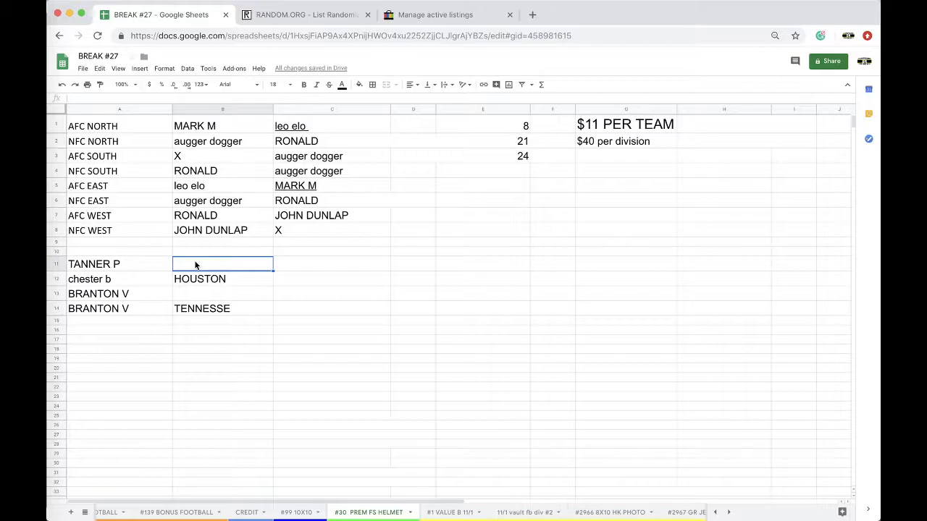
# Step: Enter JACKSONVILLE in B13 and cancel a stray edit to B12
pyautogui.click(194, 292)
pyautogui.write('JAC')
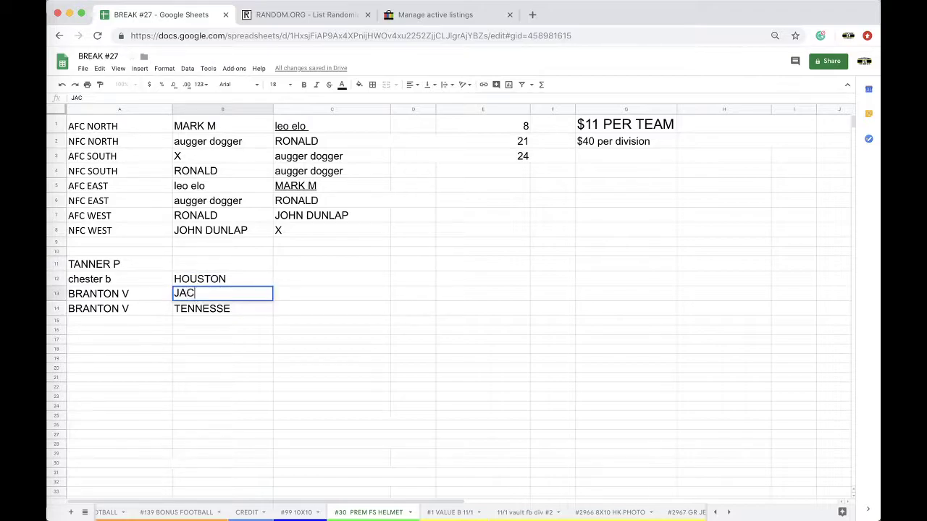
pyautogui.write('KSONVILLE')
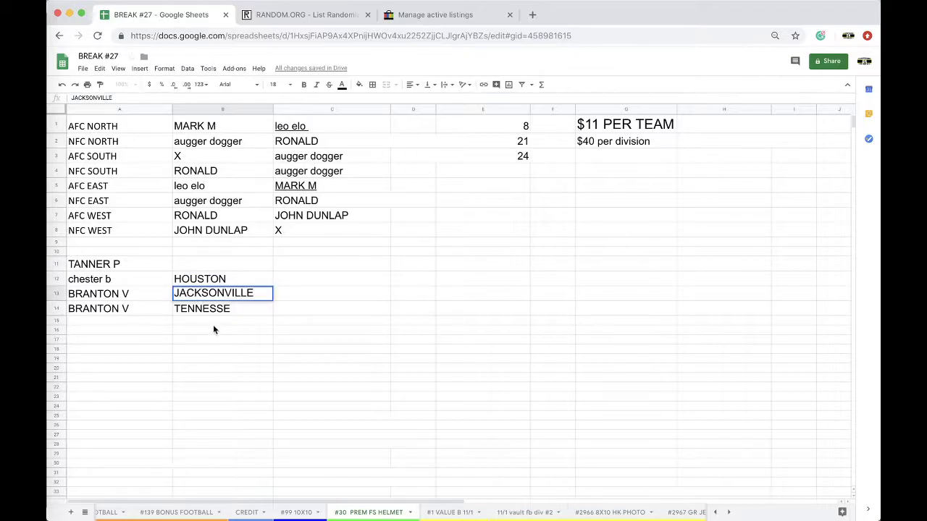
pyautogui.click(214, 331)
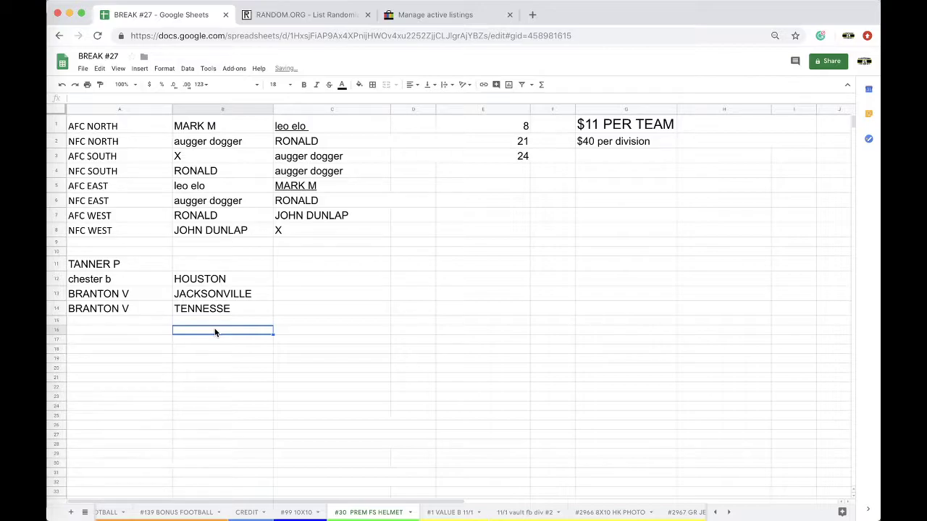
pyautogui.click(219, 285)
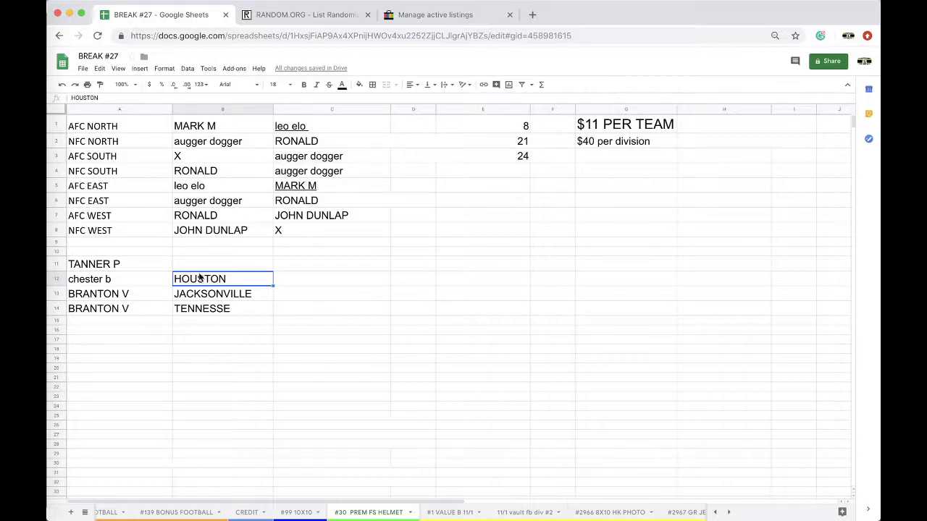
pyautogui.write('A')
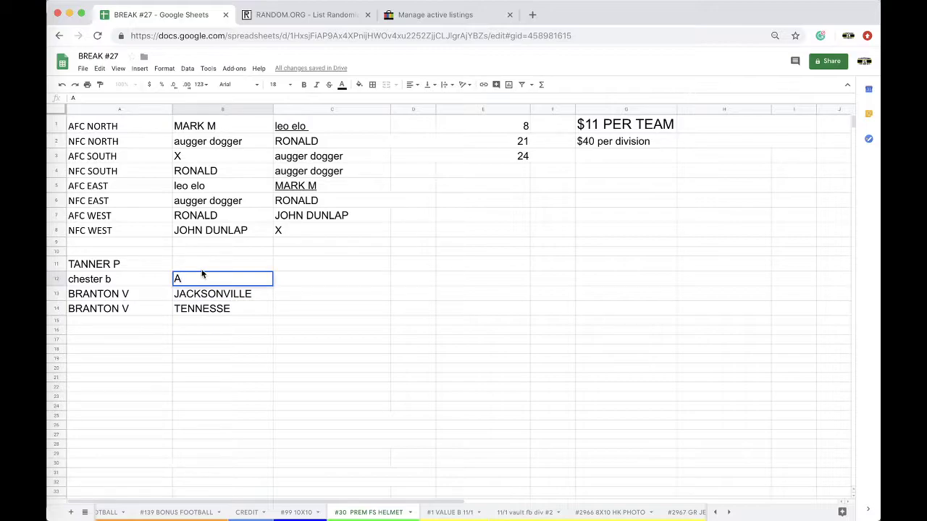
pyautogui.press('Escape')
# Step: Enter INDY in B11 and copy the four bonus participant names in A11:A14
pyautogui.click(185, 265)
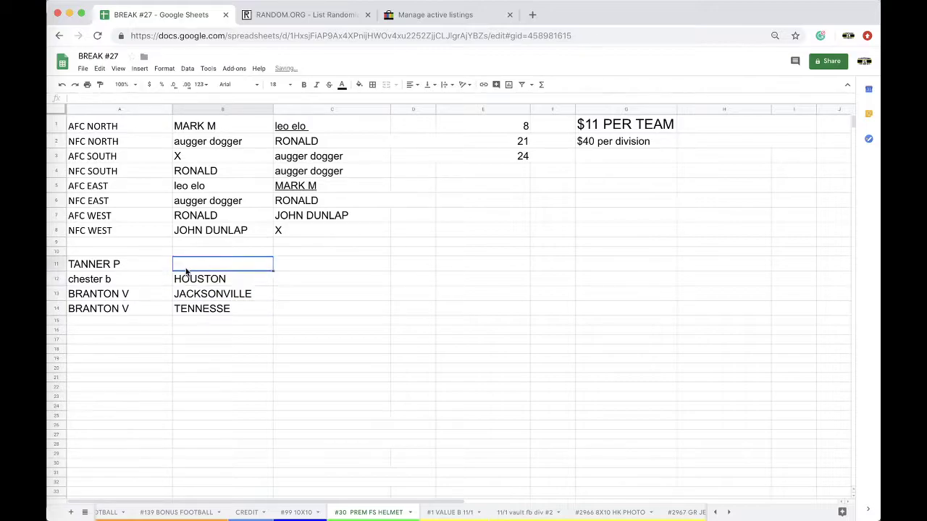
pyautogui.write('INDY')
pyautogui.moveTo(132, 263); pyautogui.dragTo(127, 313)
pyautogui.hotkey('ctrl', 'c')
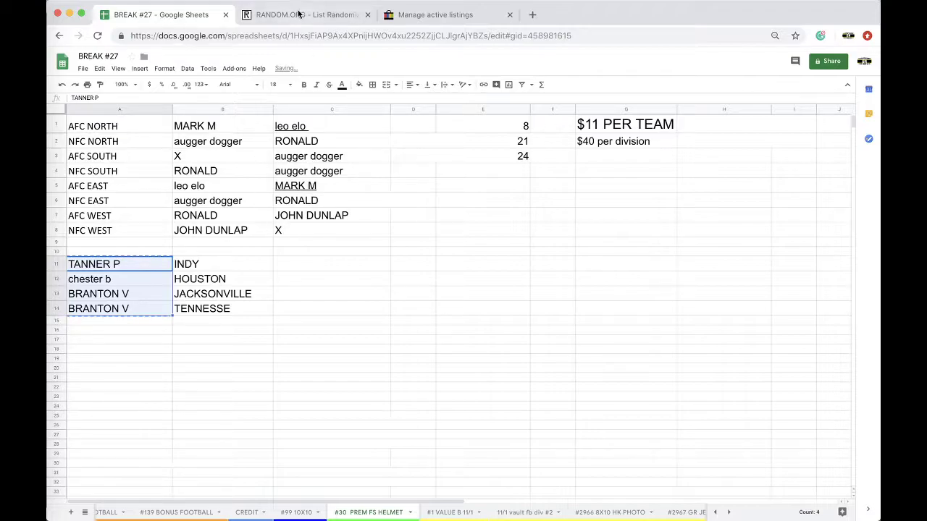
# Step: Paste the four bonus names into a freshly reloaded RANDOM.ORG List Randomizer
pyautogui.click(301, 15)
pyautogui.click(423, 36)
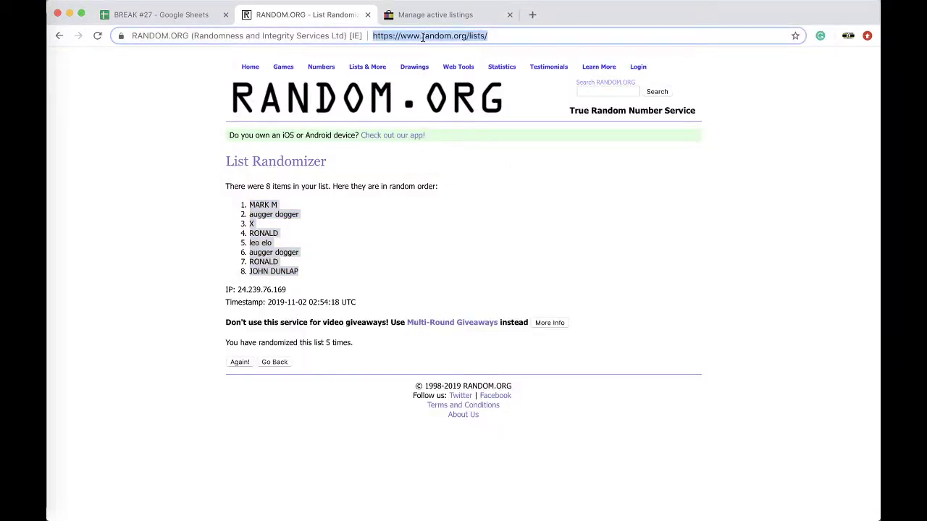
pyautogui.press('Return')
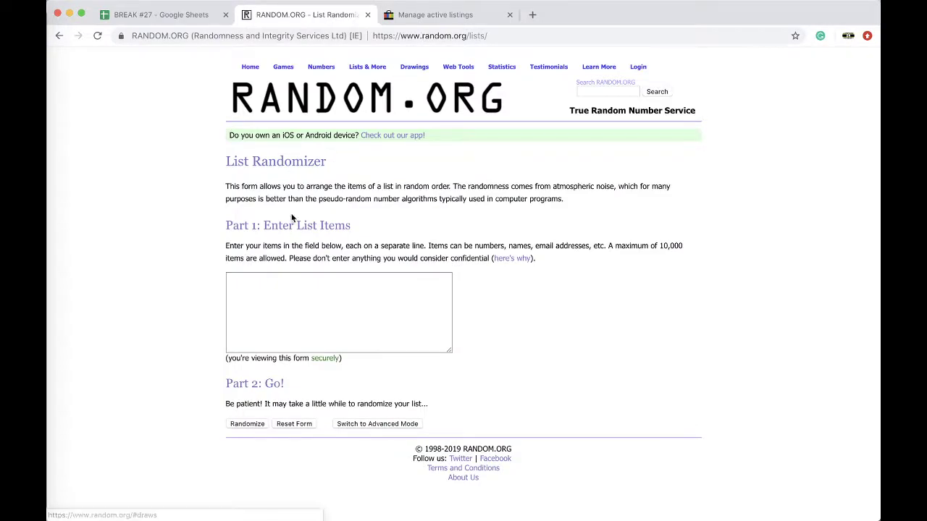
pyautogui.click(251, 309)
pyautogui.press('super+v')
# Step: Randomize the four names five times, select the result, and return to the sheet
pyautogui.click(247, 423)
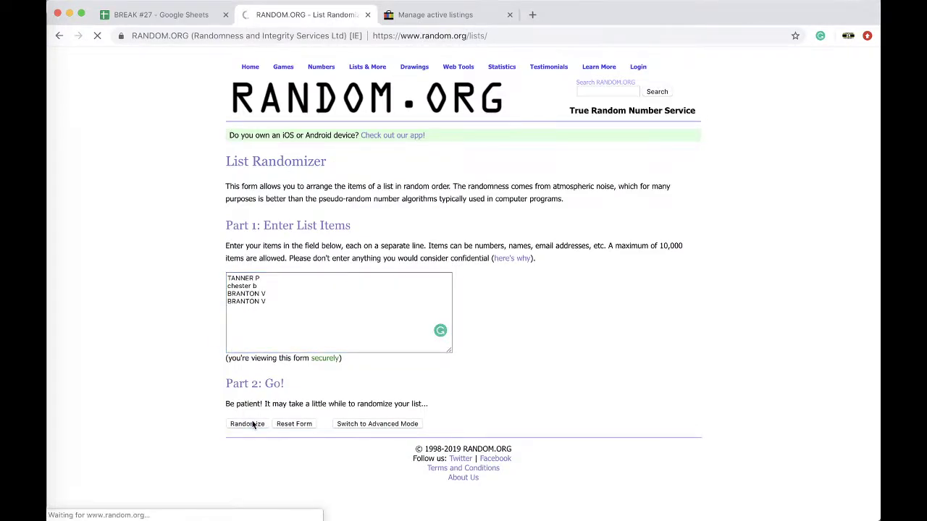
pyautogui.click(234, 305)
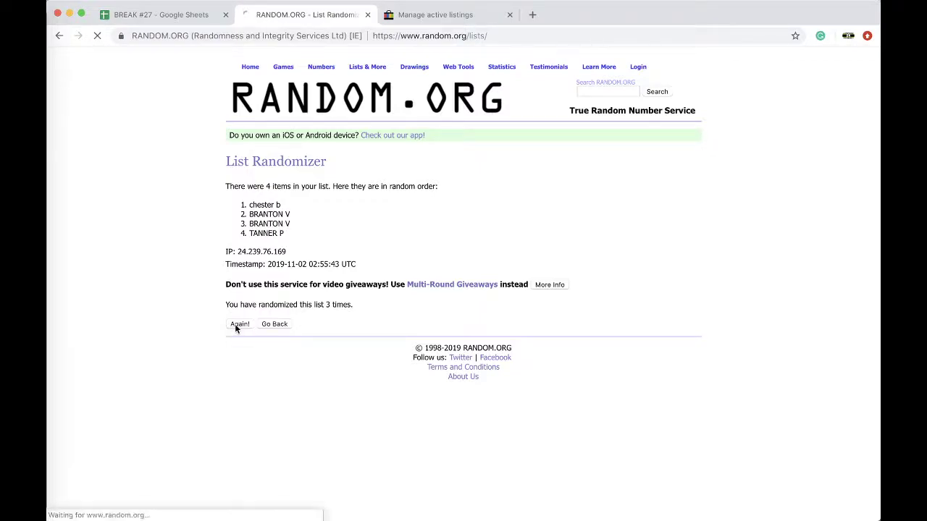
pyautogui.click(236, 325)
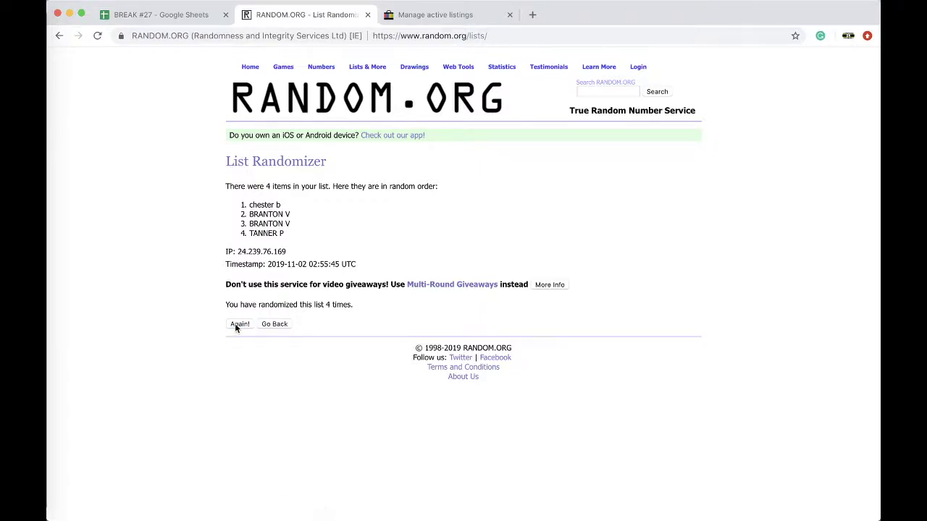
pyautogui.click(237, 324)
pyautogui.moveTo(249, 206); pyautogui.dragTo(298, 228)
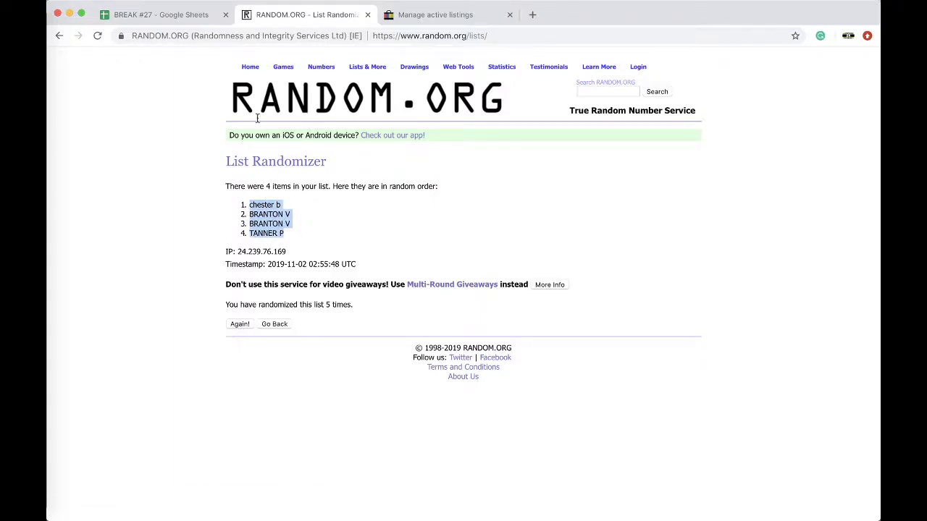
pyautogui.click(161, 14)
# Step: Paste the shuffled bonus names into A11:A14 at size 18, then select 8, 21, 24 in E1:E3
pyautogui.click(138, 265)
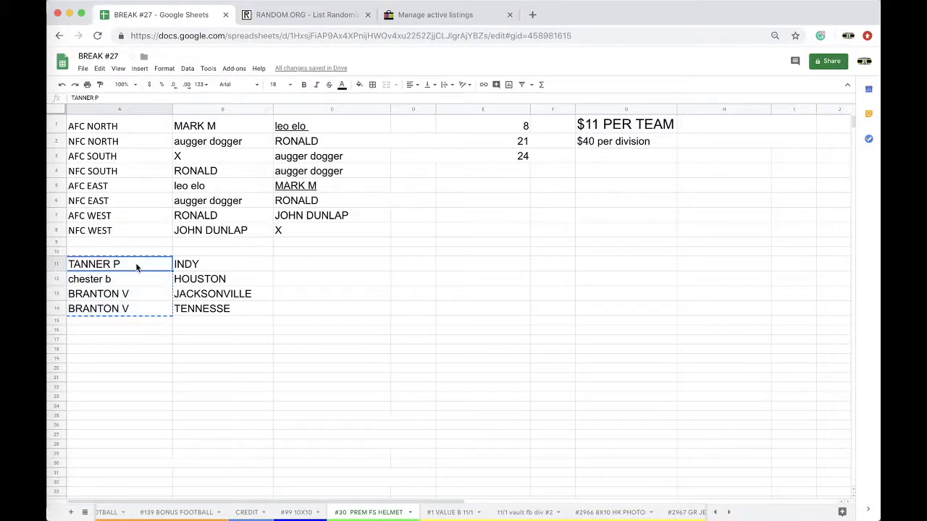
pyautogui.hotkey('ctrl', 'v')
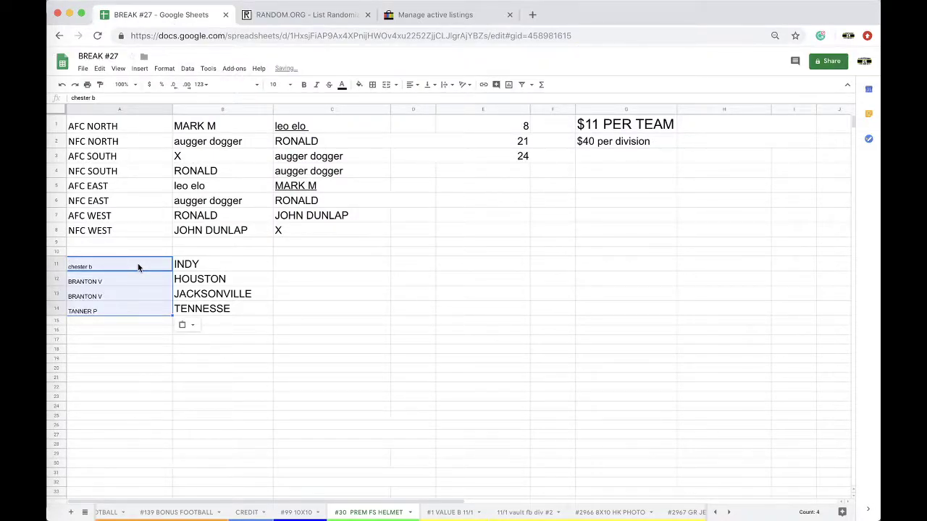
pyautogui.click(304, 15)
pyautogui.click(202, 14)
pyautogui.click(278, 84)
pyautogui.click(276, 214)
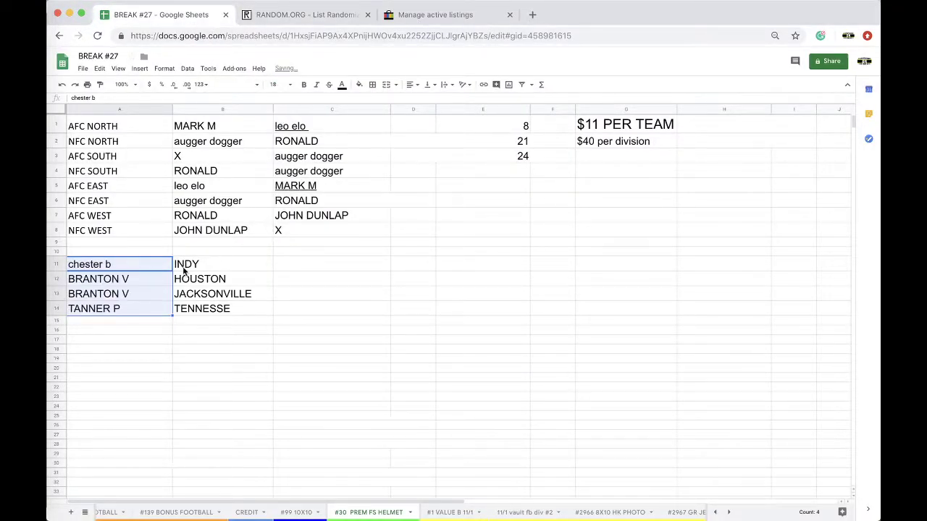
pyautogui.click(208, 263)
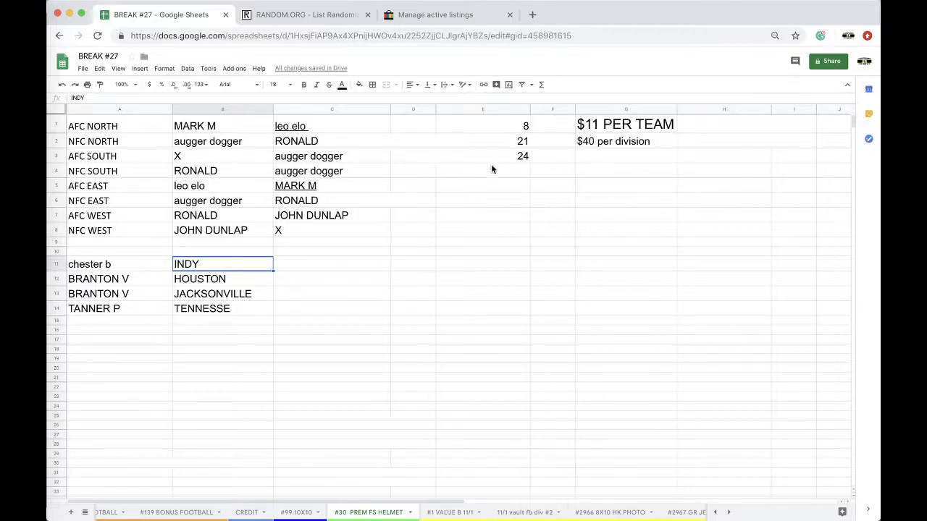
pyautogui.moveTo(504, 124); pyautogui.dragTo(502, 150)
# Step: Copy the numbers 8, 21 and 24 into a freshly reloaded RANDOM.ORG List Randomizer
pyautogui.hotkey('ctrl', 'c')
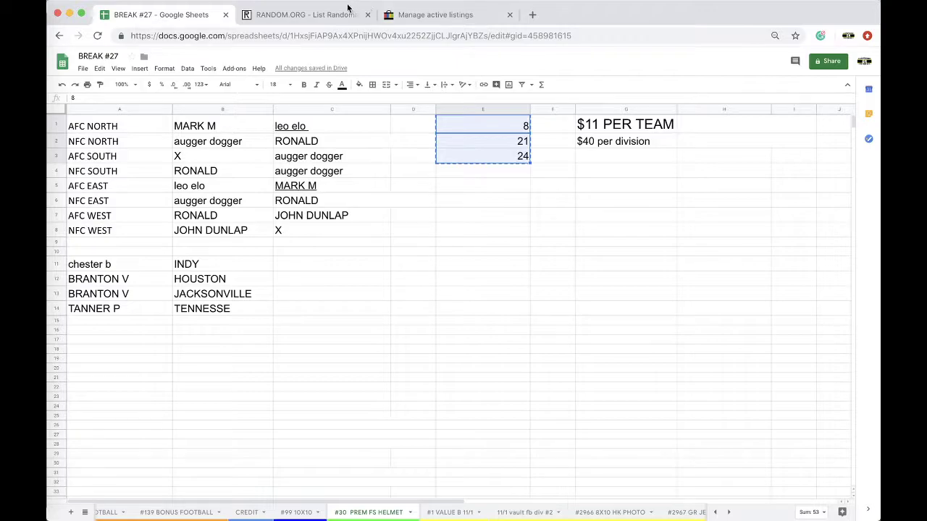
pyautogui.click(311, 15)
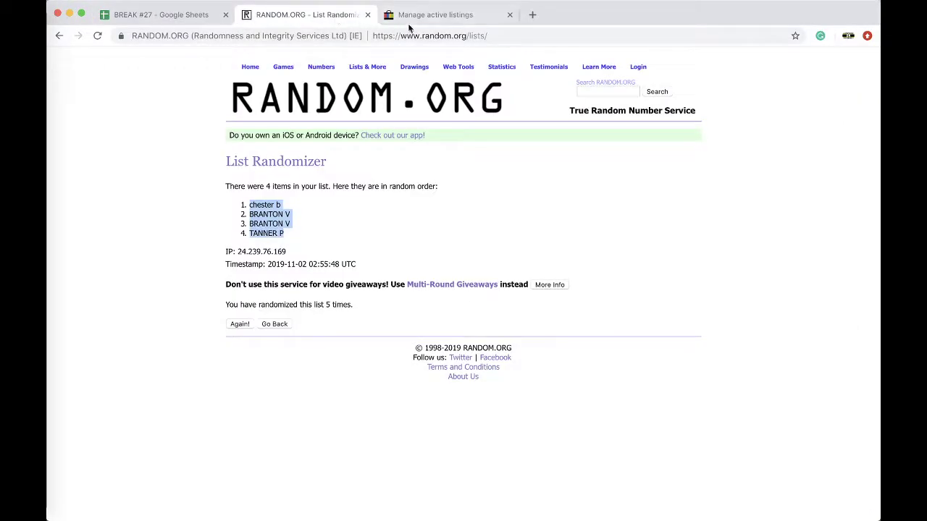
pyautogui.click(417, 30)
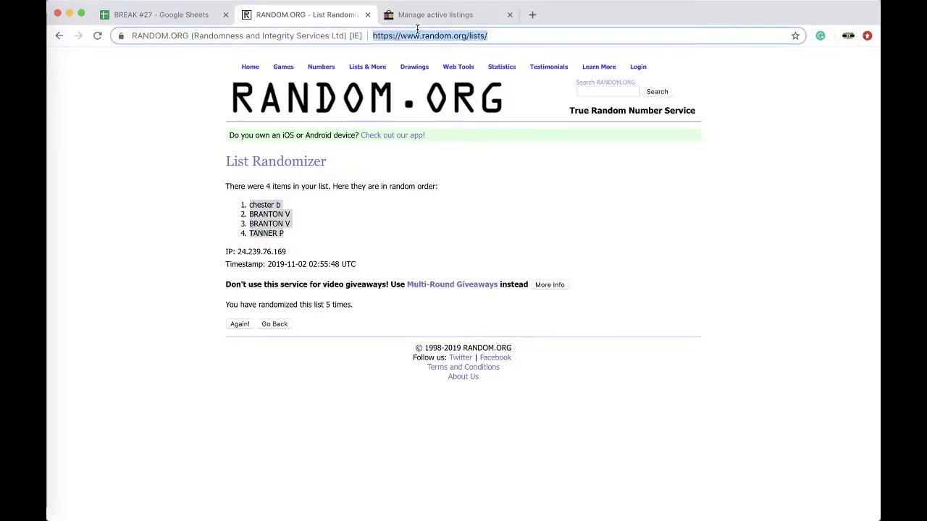
pyautogui.press('Return')
pyautogui.click(287, 325)
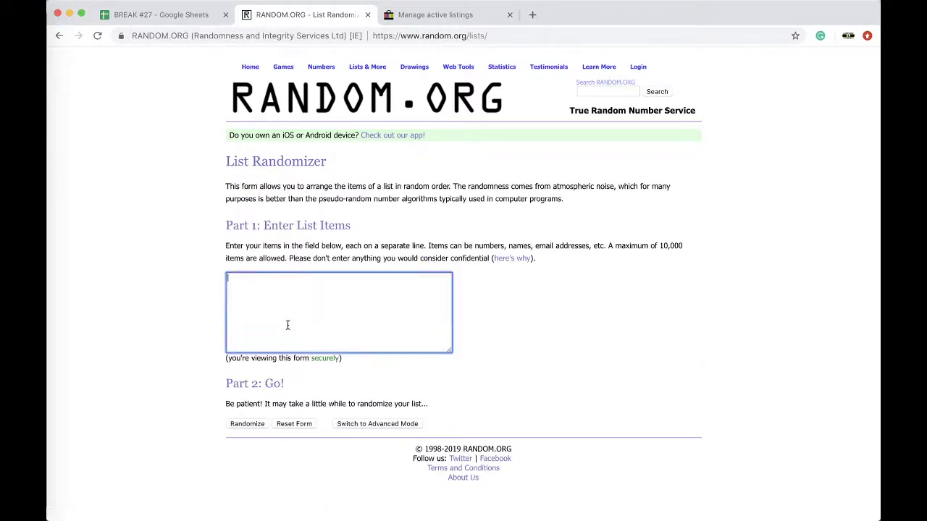
pyautogui.press('super+v')
# Step: Randomize the three numbers five times, leaving 24 first
pyautogui.click(239, 425)
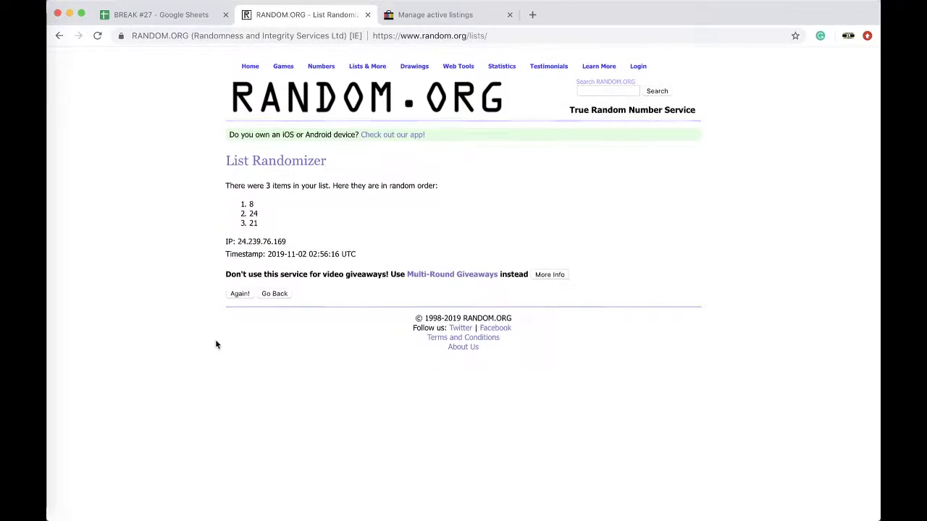
pyautogui.click(233, 294)
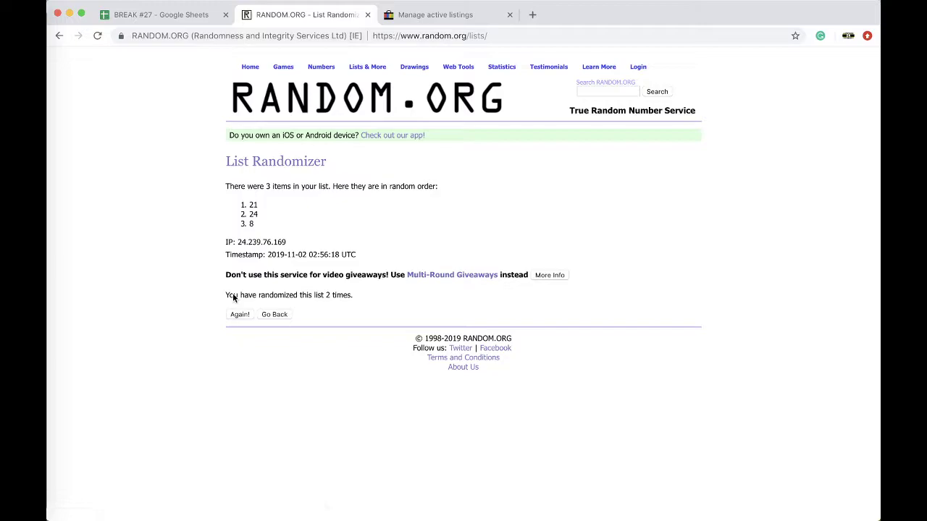
pyautogui.click(235, 315)
pyautogui.click(238, 317)
pyautogui.click(239, 315)
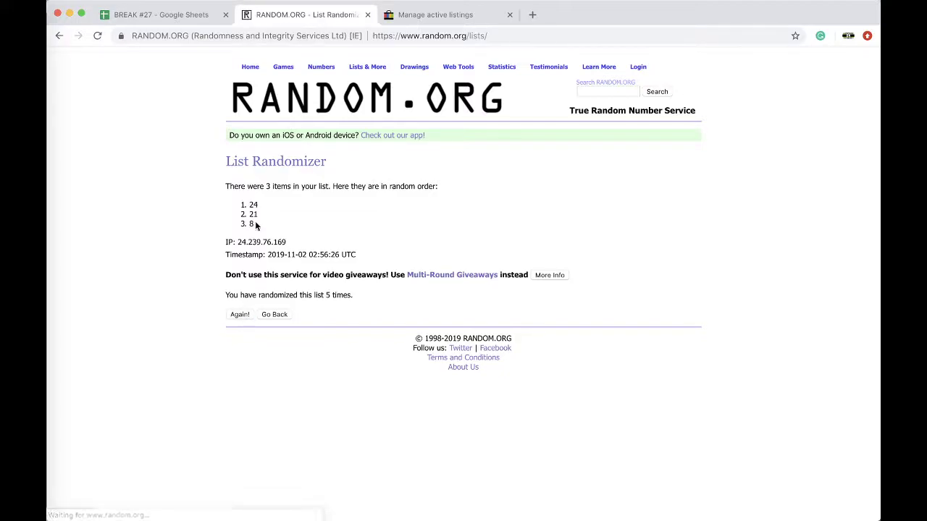
# Step: Highlight cell E3 holding 24 with a yellow fill in the break sheet
pyautogui.click(181, 17)
pyautogui.hotkey('ctrl', 'c')
pyautogui.click(522, 155)
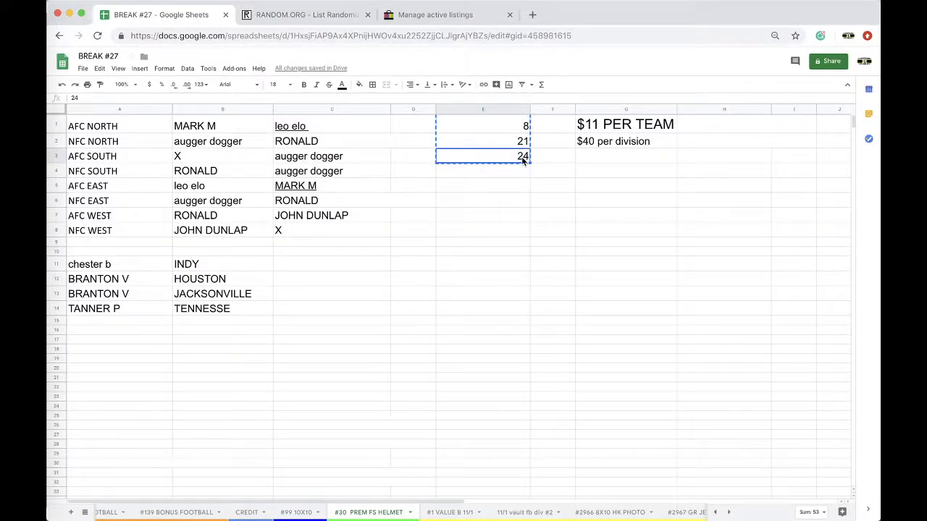
pyautogui.click(358, 84)
pyautogui.click(390, 123)
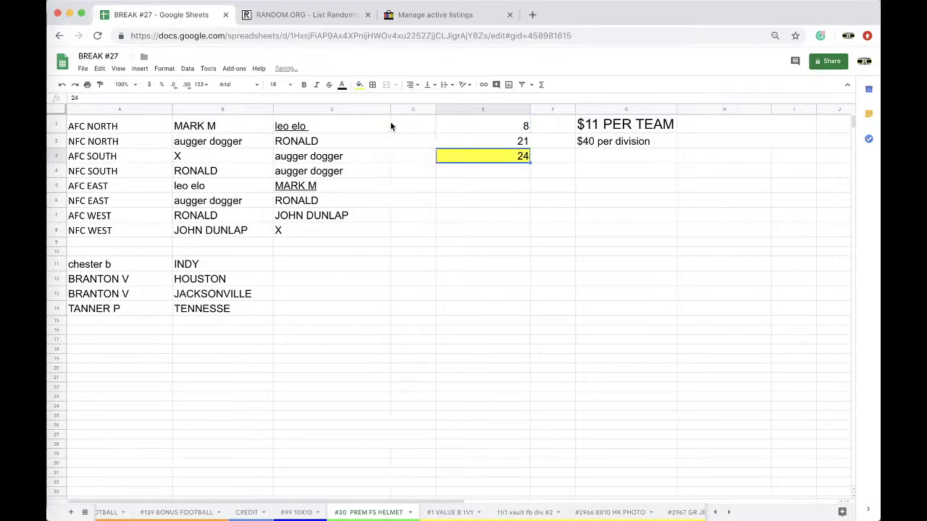
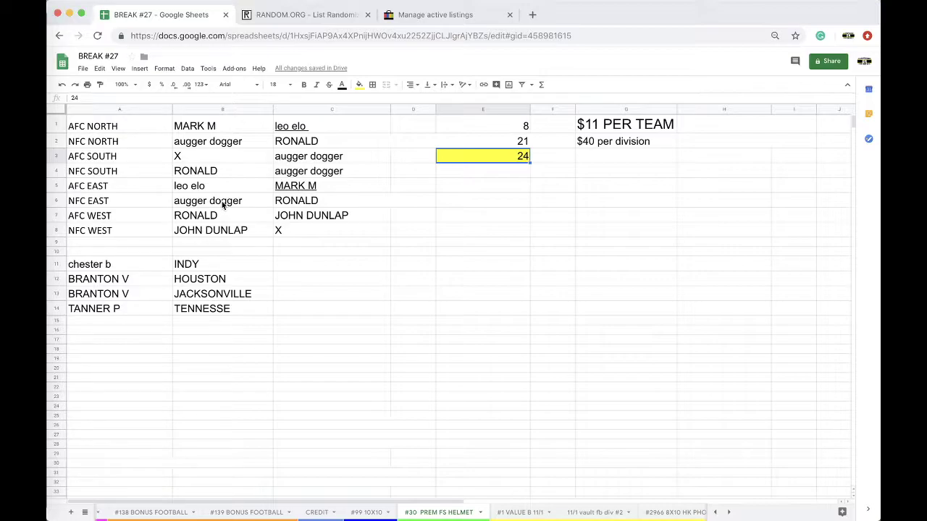
# Step: Fill the NFC East augger dogger cell B6 orange
pyautogui.click(181, 205)
pyautogui.click(359, 85)
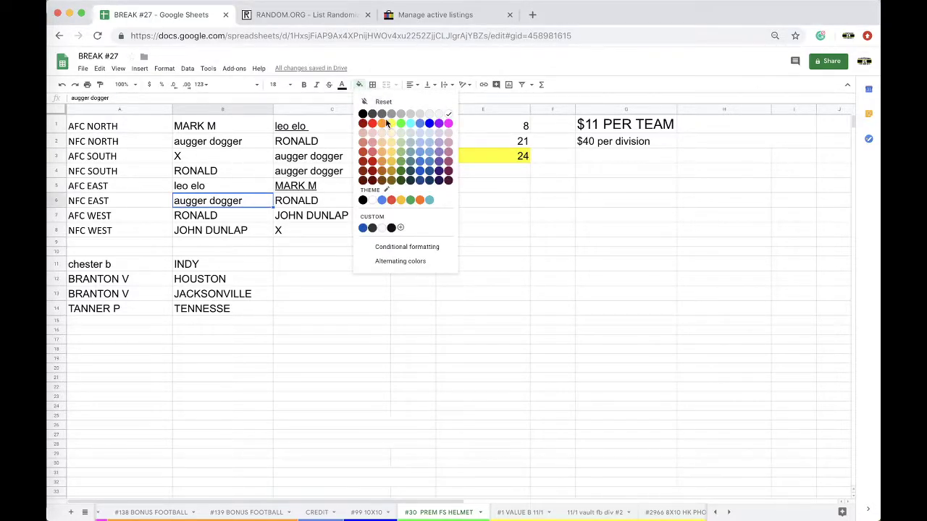
pyautogui.click(382, 123)
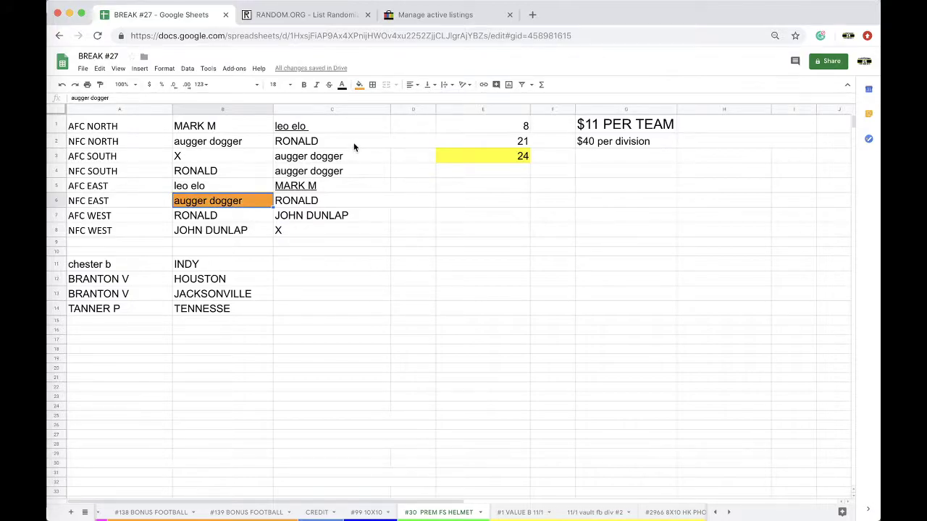
# Step: Copy the eight names in C1:C8 for the RANDOM.ORG randomizer
pyautogui.moveTo(342, 129); pyautogui.dragTo(335, 224)
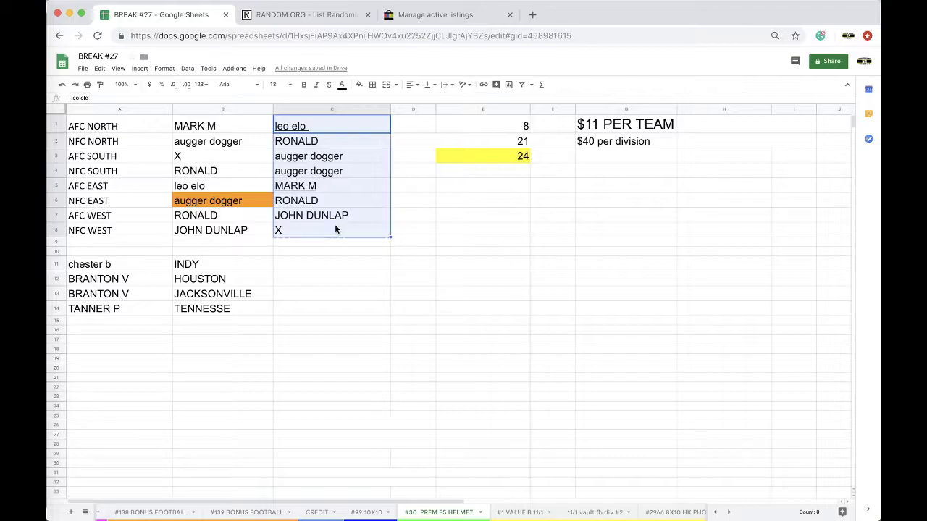
pyautogui.hotkey('ctrl', 'c')
pyautogui.click(313, 16)
# Step: Reload the List Randomizer, paste in the eight names, and randomize them
pyautogui.click(422, 37)
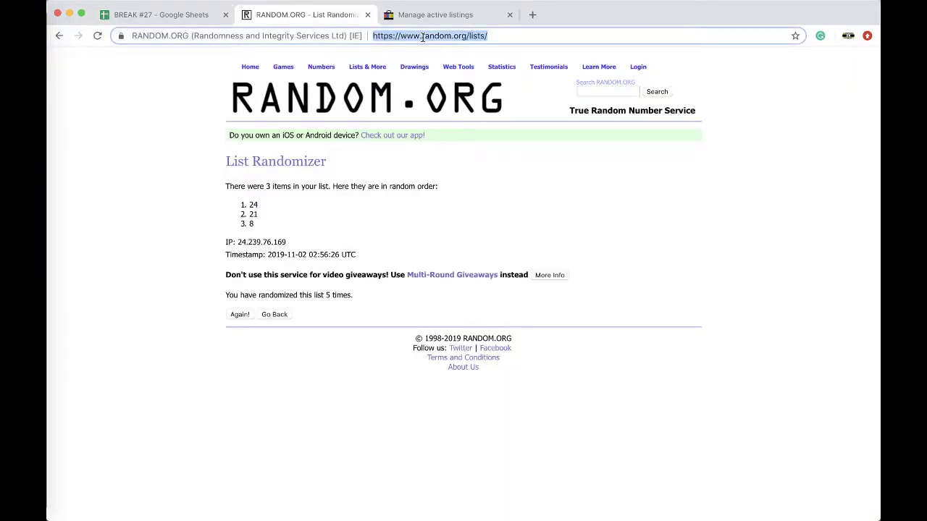
pyautogui.press('Return')
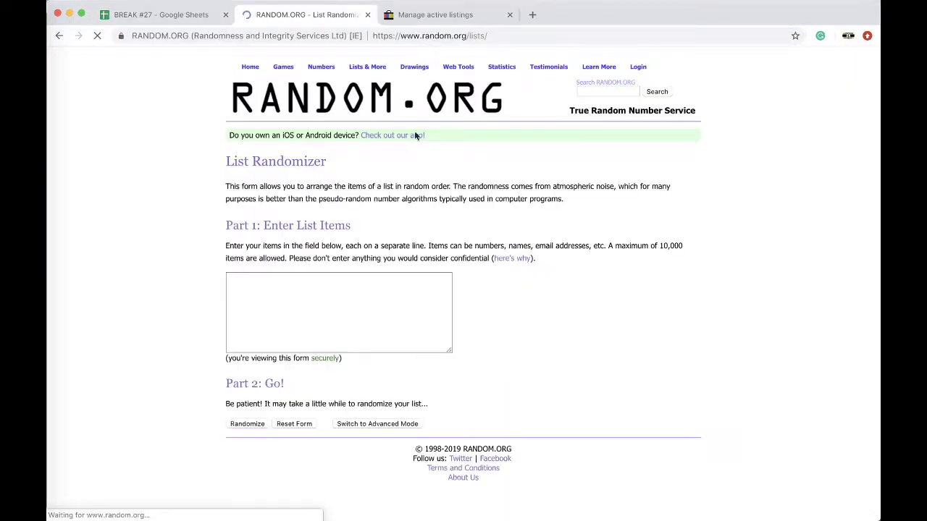
pyautogui.click(293, 282)
pyautogui.hotkey('ctrl', 'v')
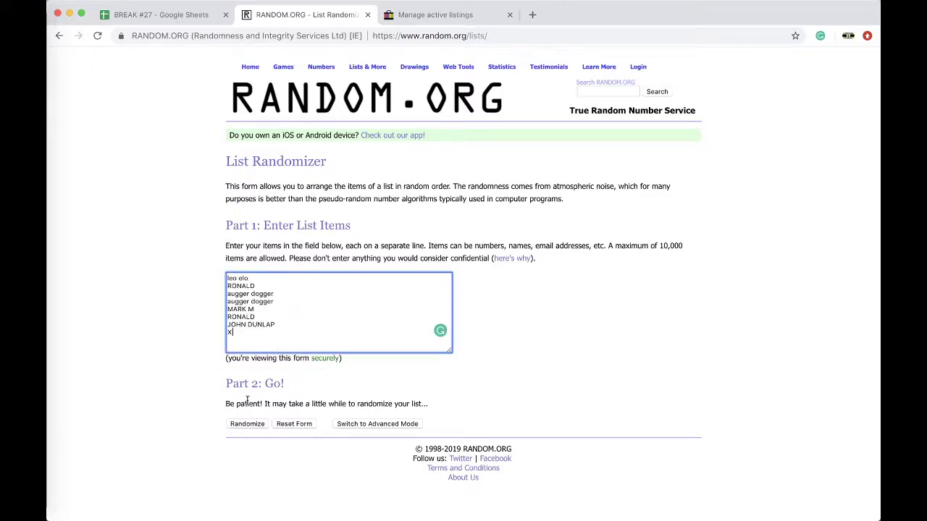
pyautogui.click(239, 424)
# Step: Shuffle the list four more times and take the top name, RONALD, back to Sheets
pyautogui.click(240, 342)
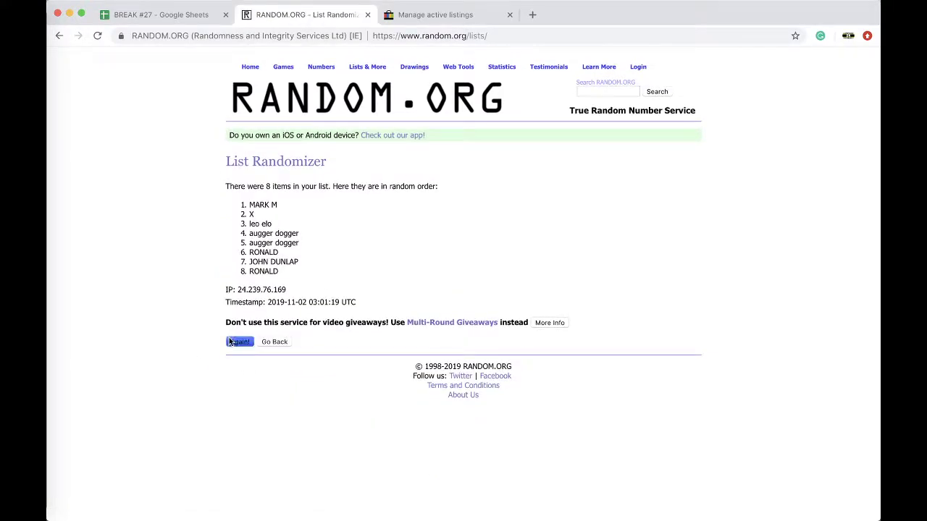
pyautogui.click(234, 364)
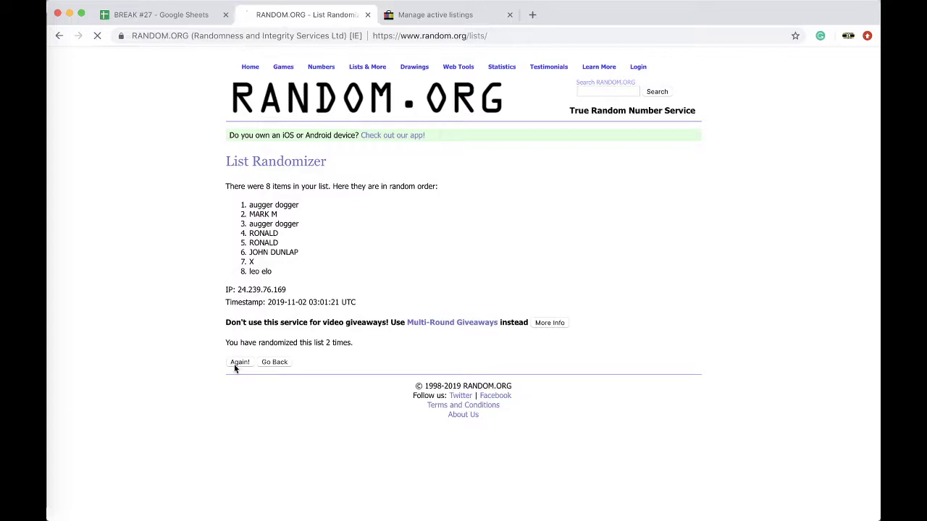
pyautogui.click(234, 364)
pyautogui.click(234, 364)
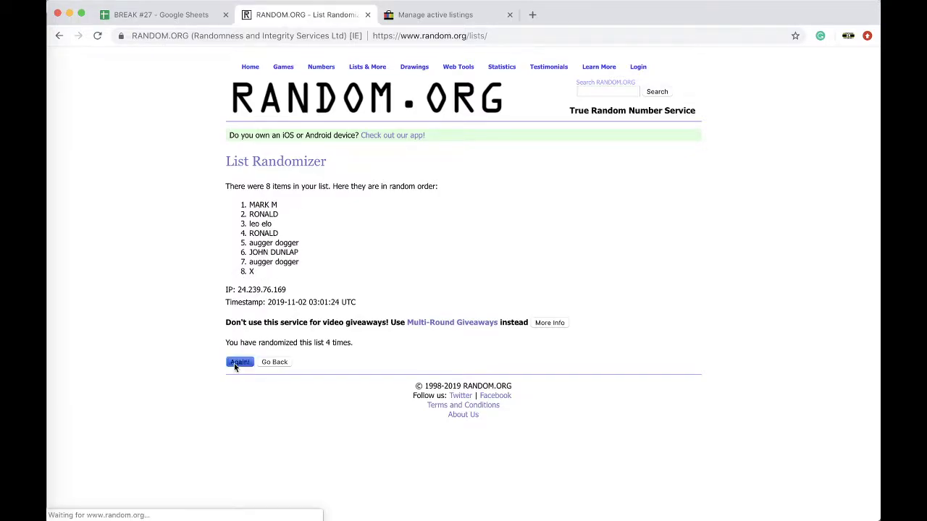
pyautogui.doubleClick(262, 205)
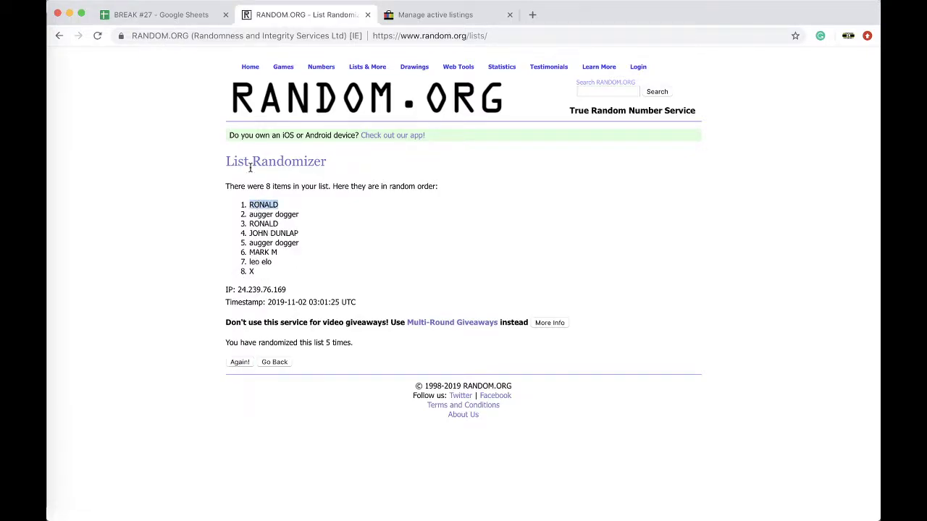
pyautogui.click(160, 14)
# Step: Move the #30 PREM FS HELMET sheet tab earlier in the tab order
pyautogui.hscroll(-5, 462, 515)
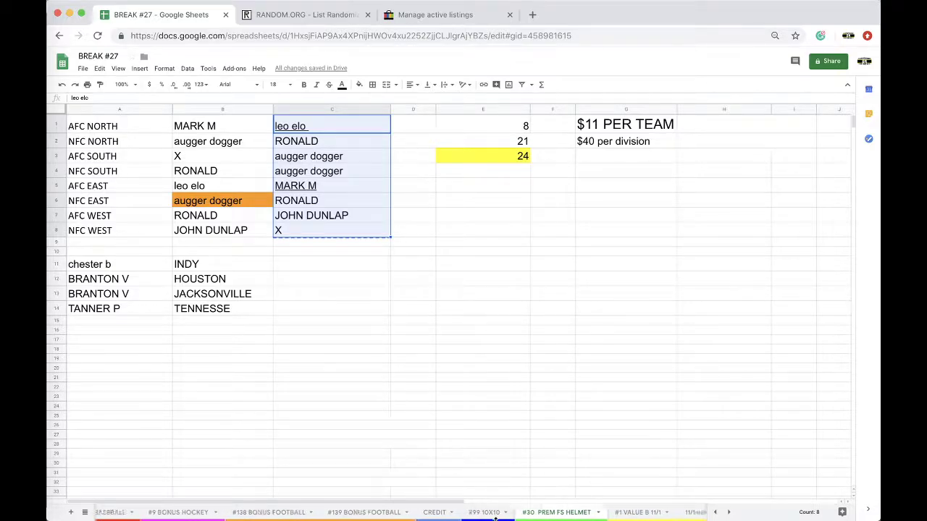
pyautogui.moveTo(572, 512); pyautogui.dragTo(215, 518)
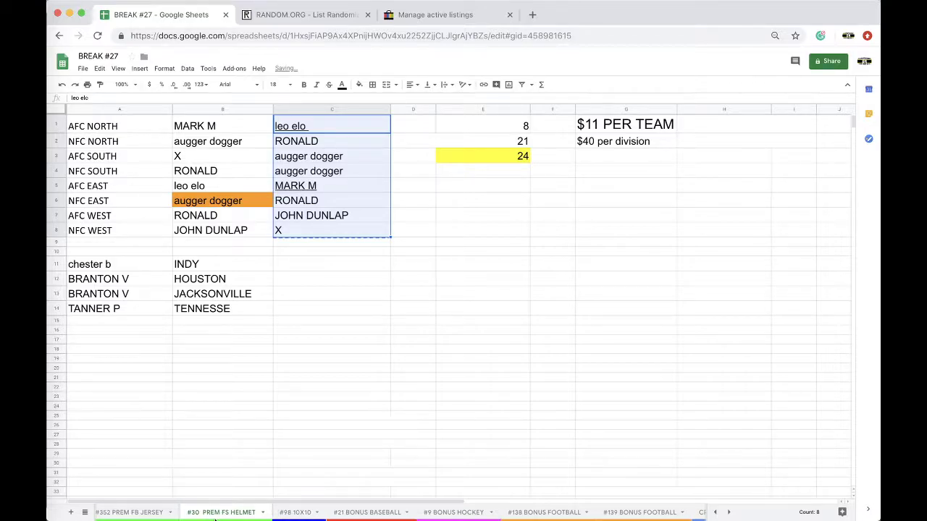
pyautogui.hscroll(5, 218, 519)
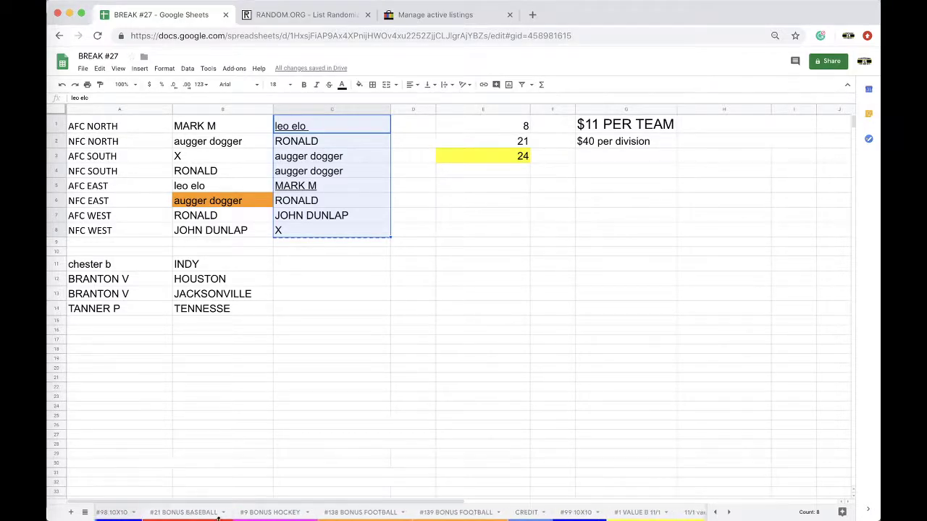
pyautogui.hscroll(2, 179, 518)
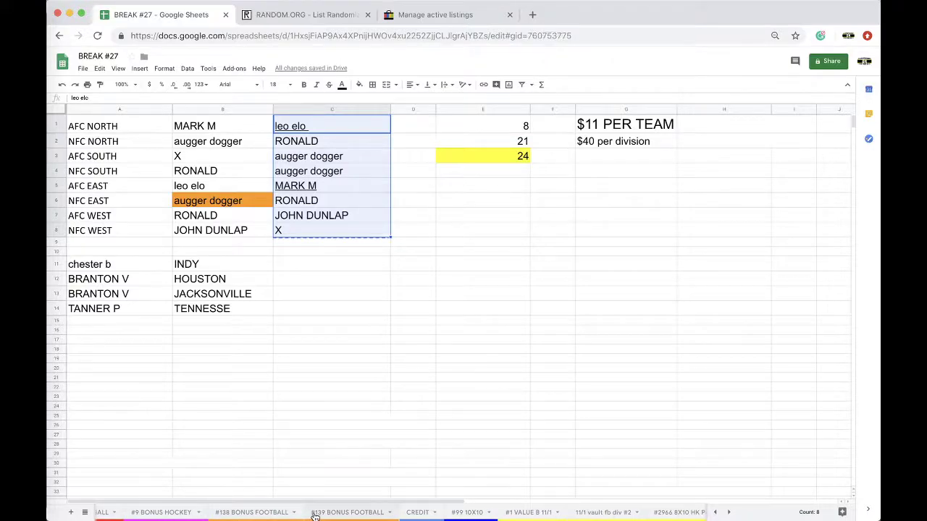
# Step: On #139 BONUS FOOTBALL, enter RONALD in C11 and '#30 prem fs helmet' in D11
pyautogui.click(319, 514)
pyautogui.write('a')
pyautogui.click(337, 328)
pyautogui.hotkey('ctrl', 'z')
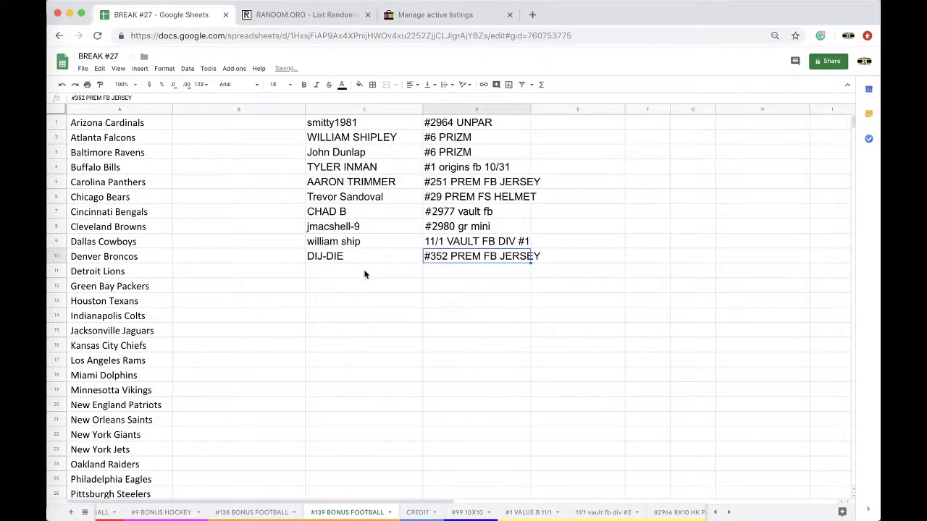
pyautogui.click(319, 271)
pyautogui.hotkey('ctrl', 'v')
pyautogui.click(432, 303)
pyautogui.click(442, 320)
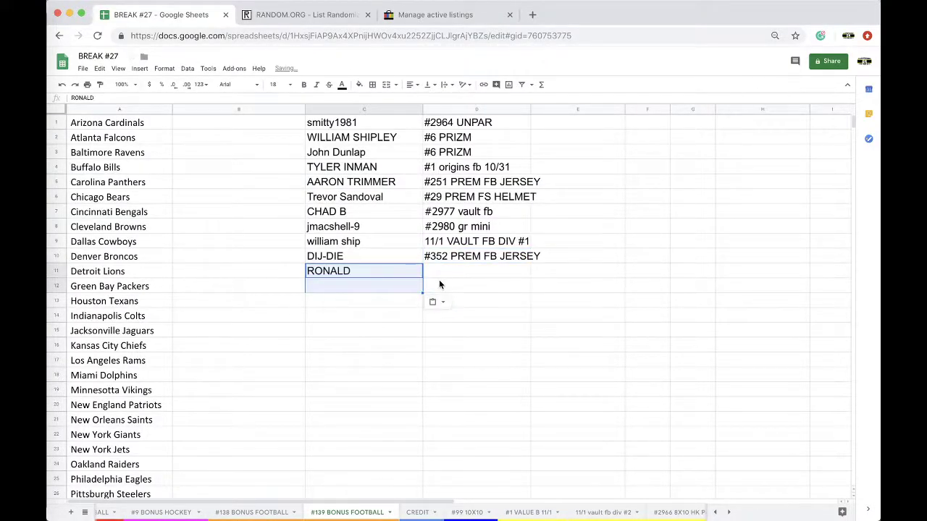
pyautogui.click(440, 273)
pyautogui.write('#30 prem fs helmet')
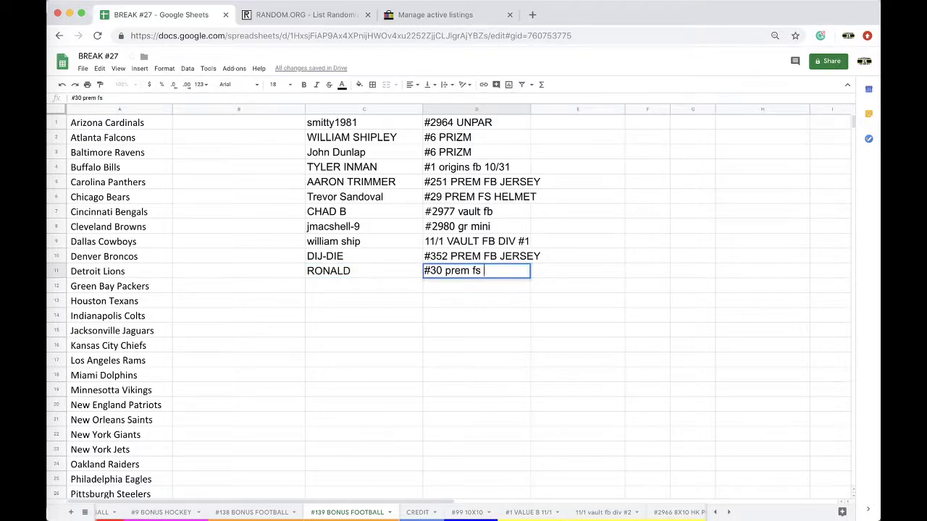
# Step: Open the 11/1 vault fb div #2 sheet and select C3 on the AFC SOUTH row
pyautogui.click(528, 512)
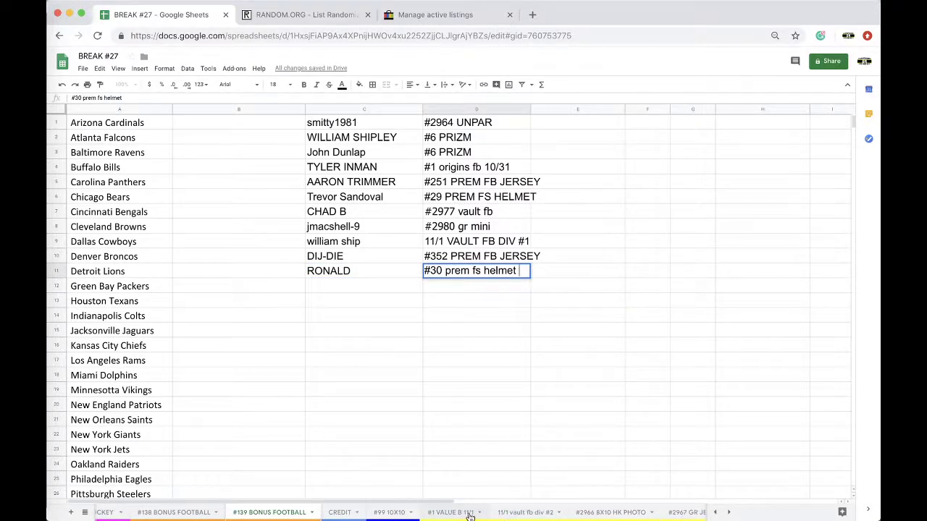
pyautogui.click(525, 512)
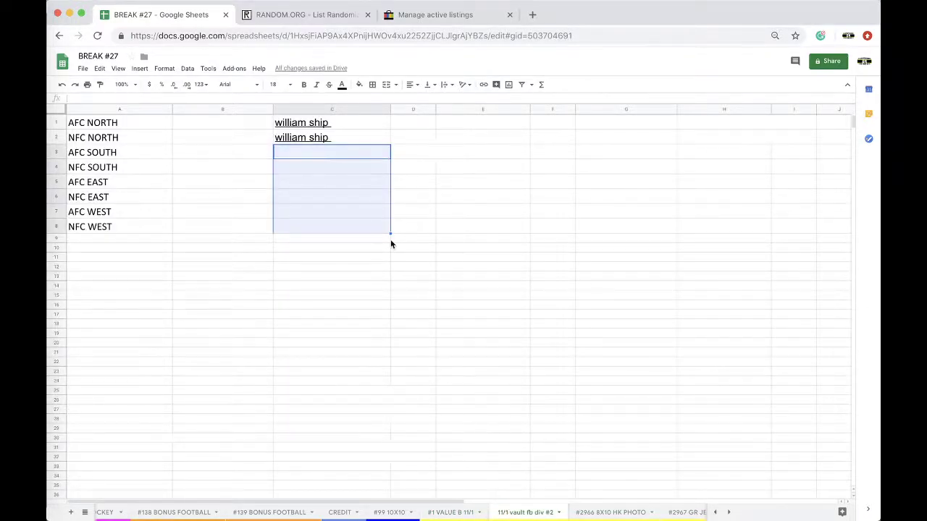
pyautogui.click(321, 155)
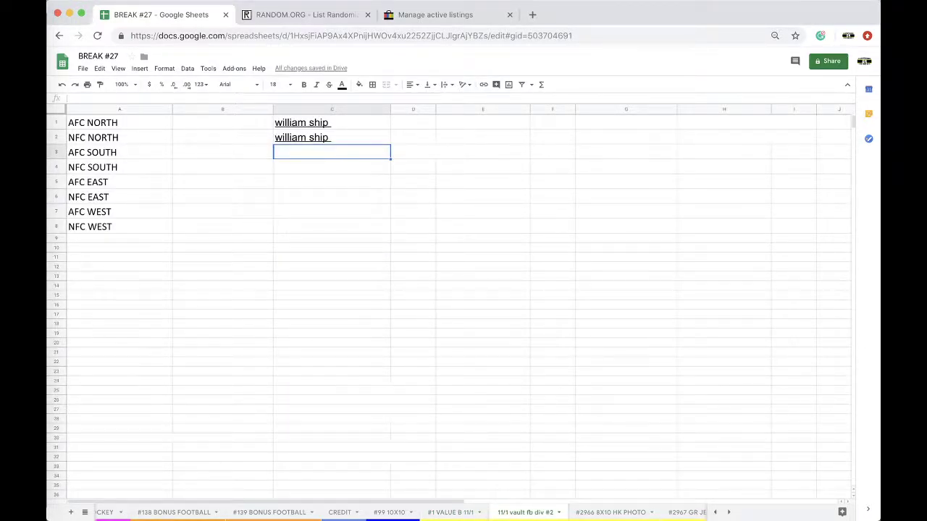